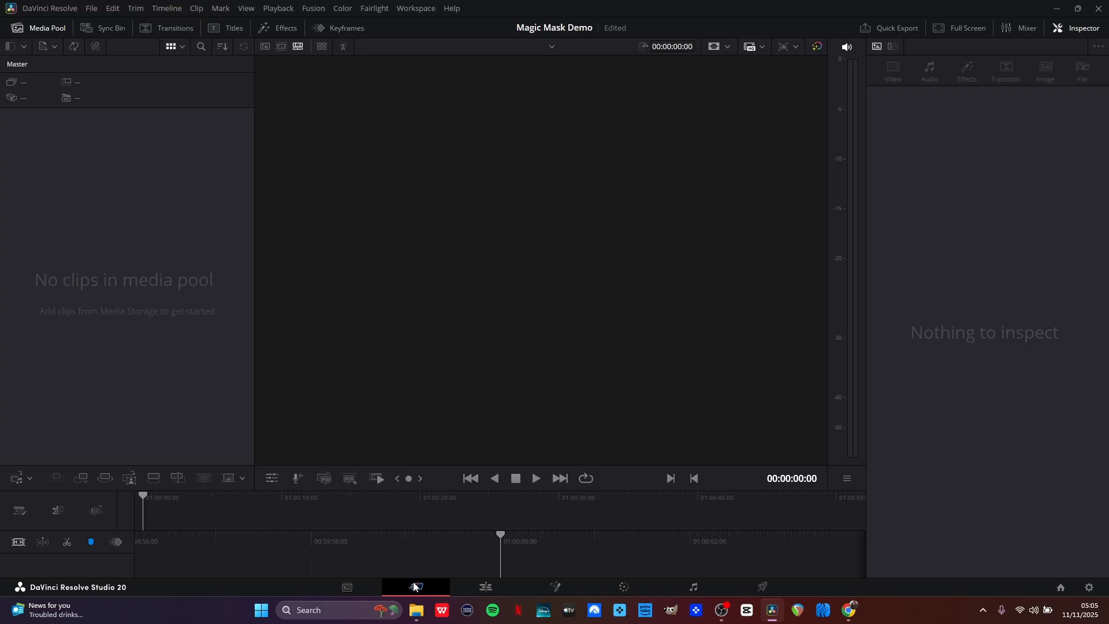
# On the Edit page, import the talking head, desolate and blue sky files from the MM demo folder, accepting the project frame rate change.
pyautogui.click(487, 587)
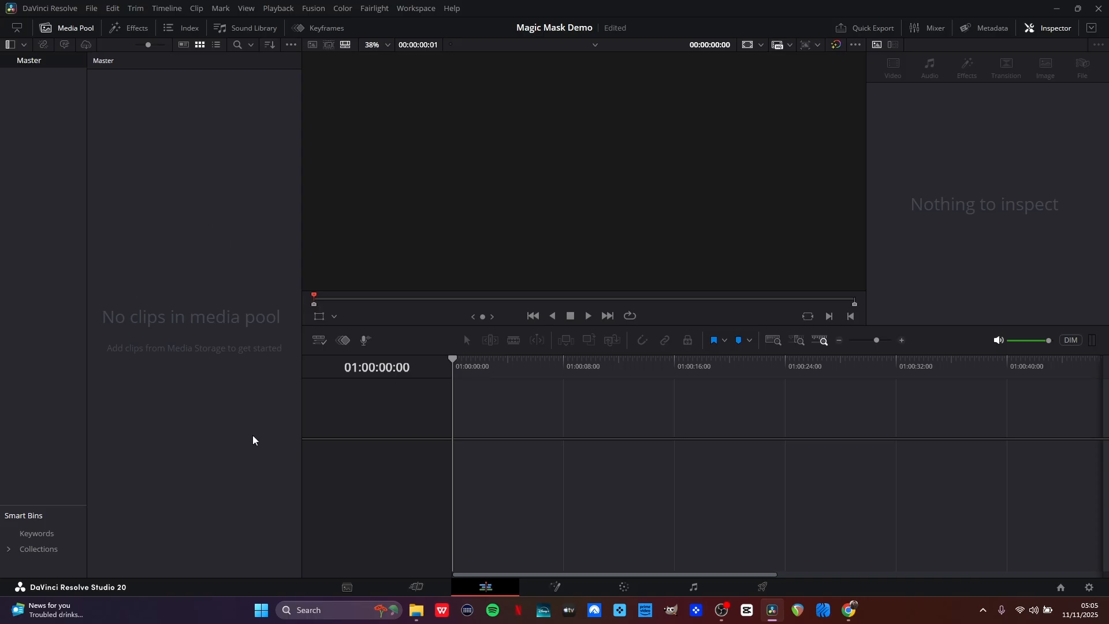
pyautogui.click(417, 610)
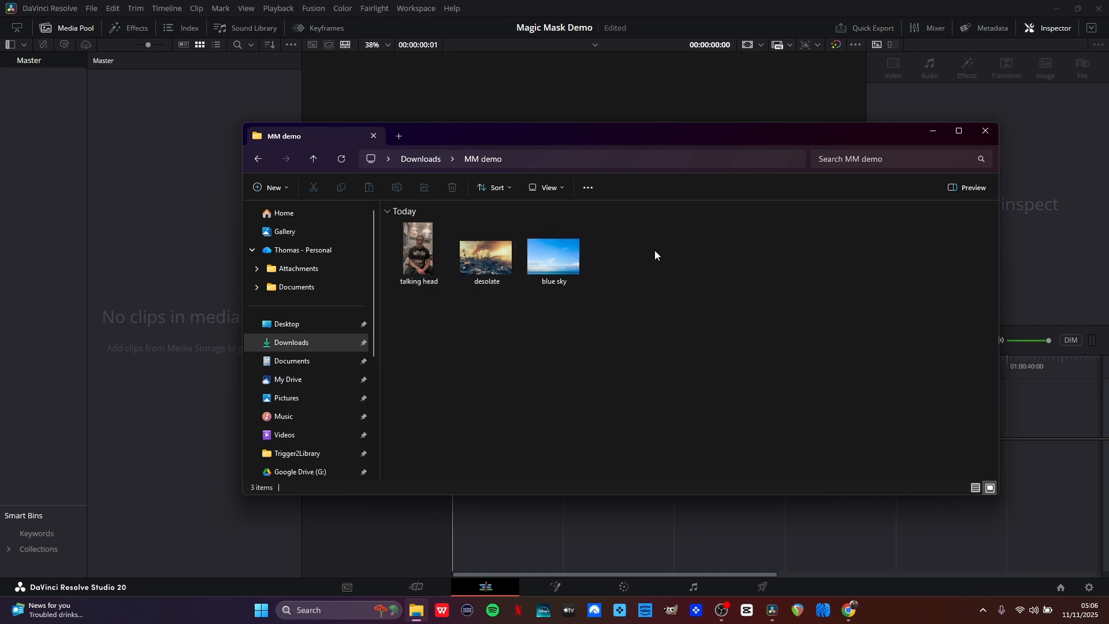
pyautogui.moveTo(654, 251); pyautogui.dragTo(411, 267)
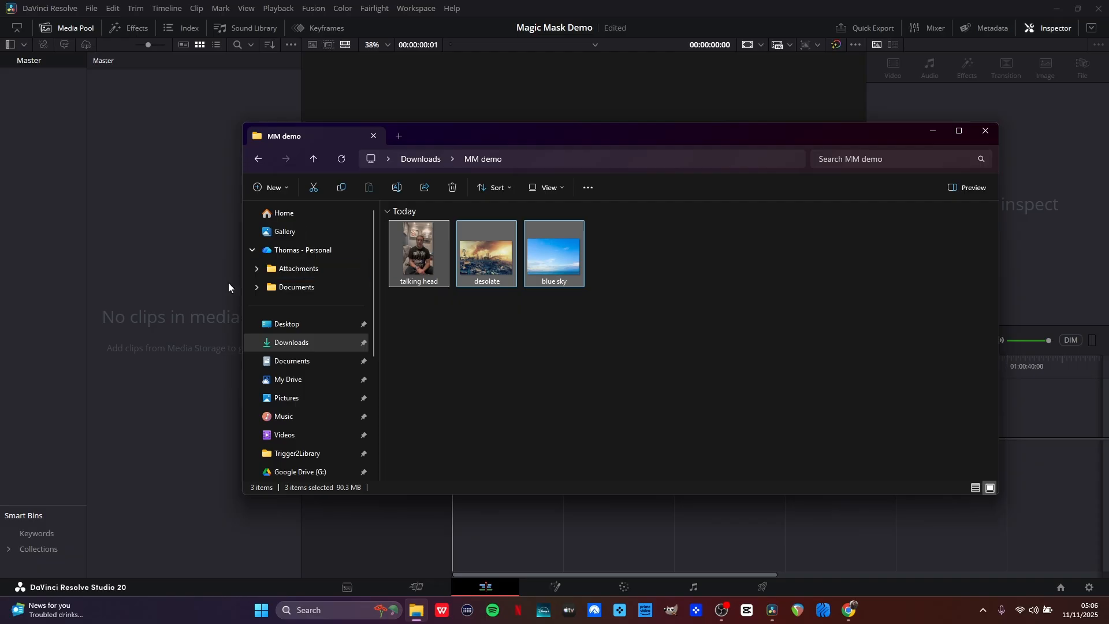
pyautogui.moveTo(228, 282); pyautogui.dragTo(179, 304)
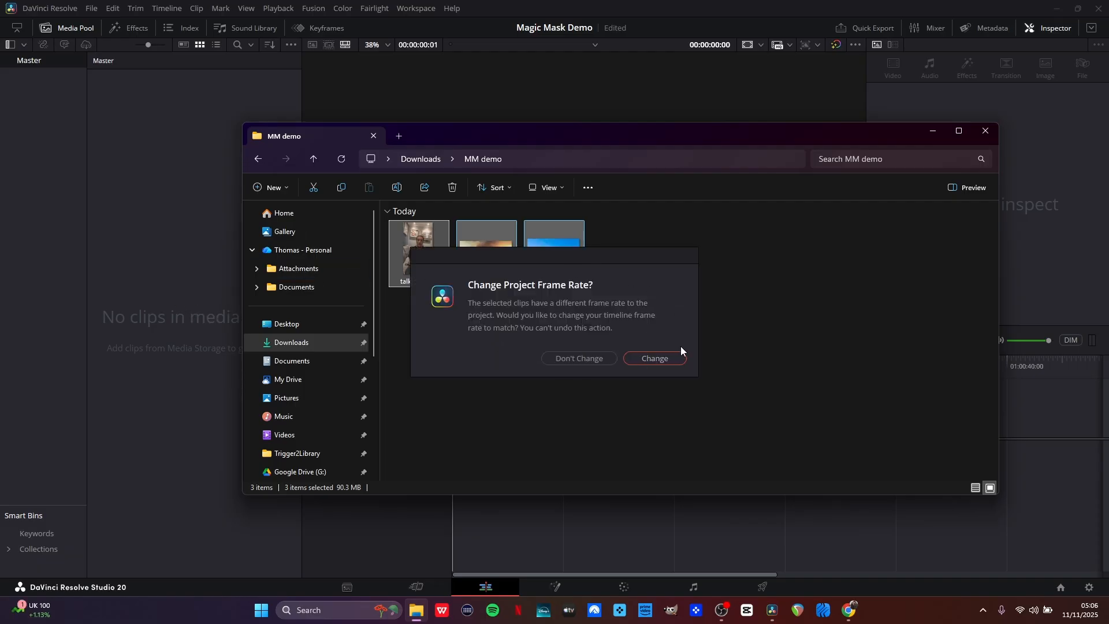
pyautogui.click(653, 360)
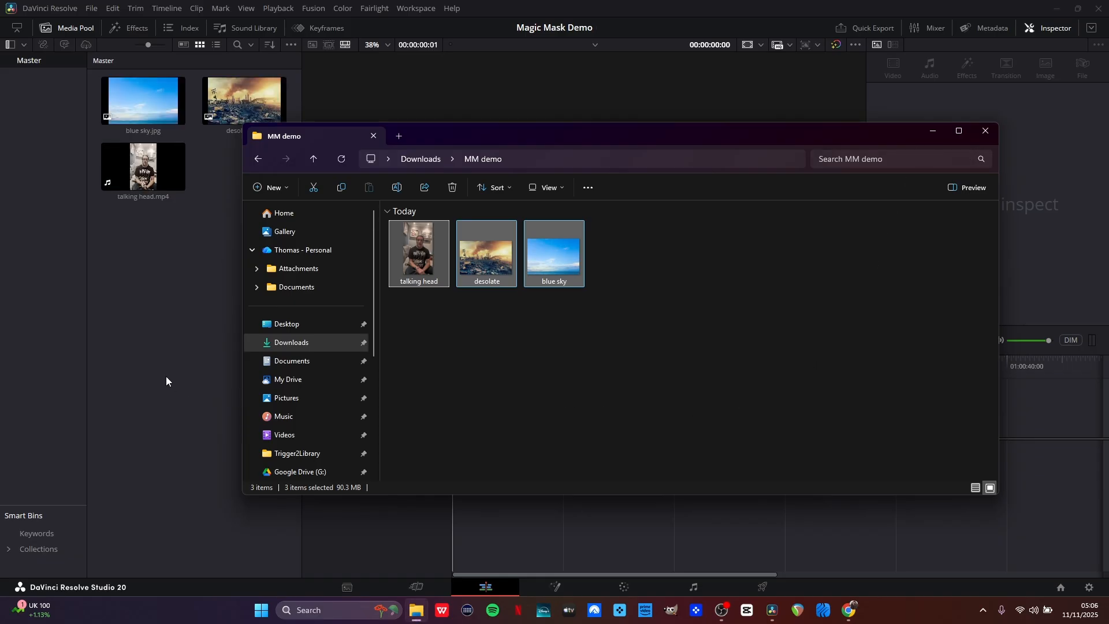
pyautogui.click(171, 346)
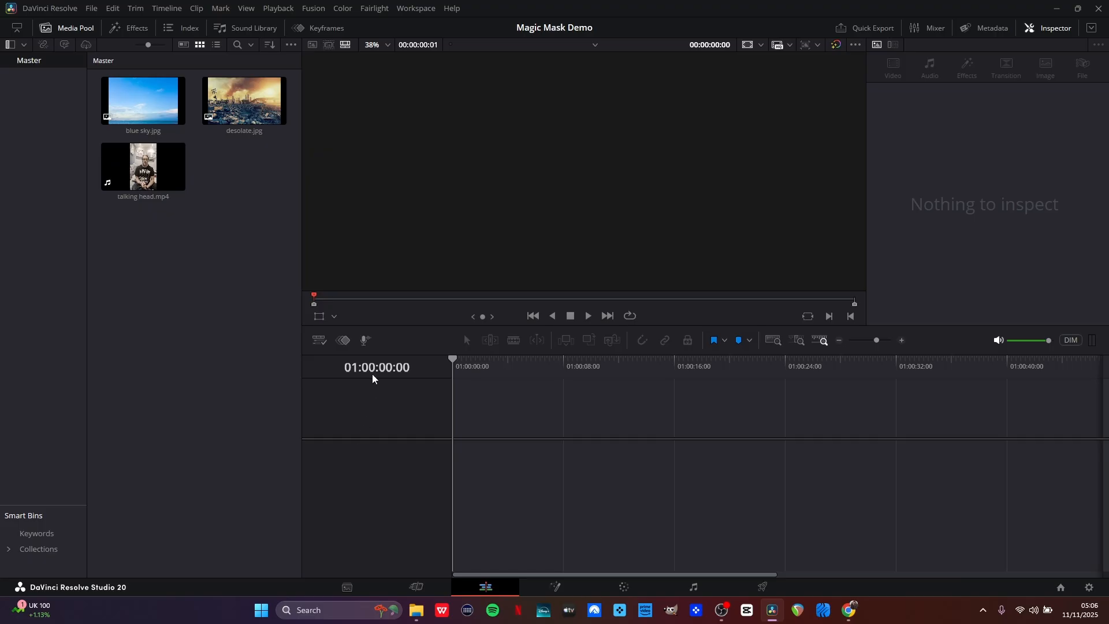
# Add the talking head clip to a new timeline.
pyautogui.click(144, 168)
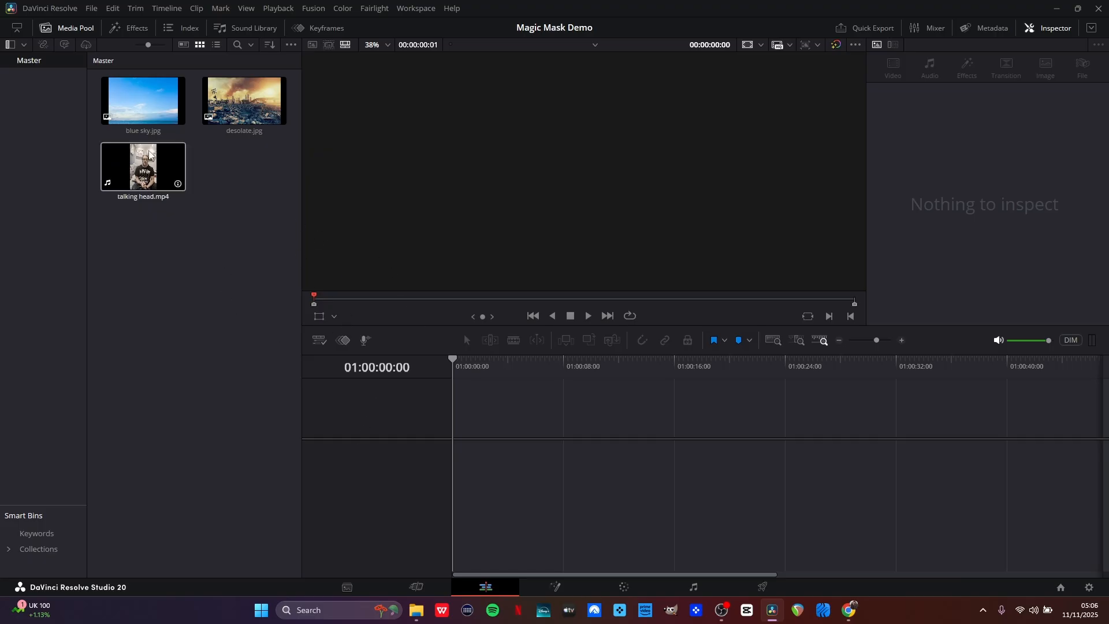
pyautogui.moveTo(143, 173); pyautogui.dragTo(454, 491)
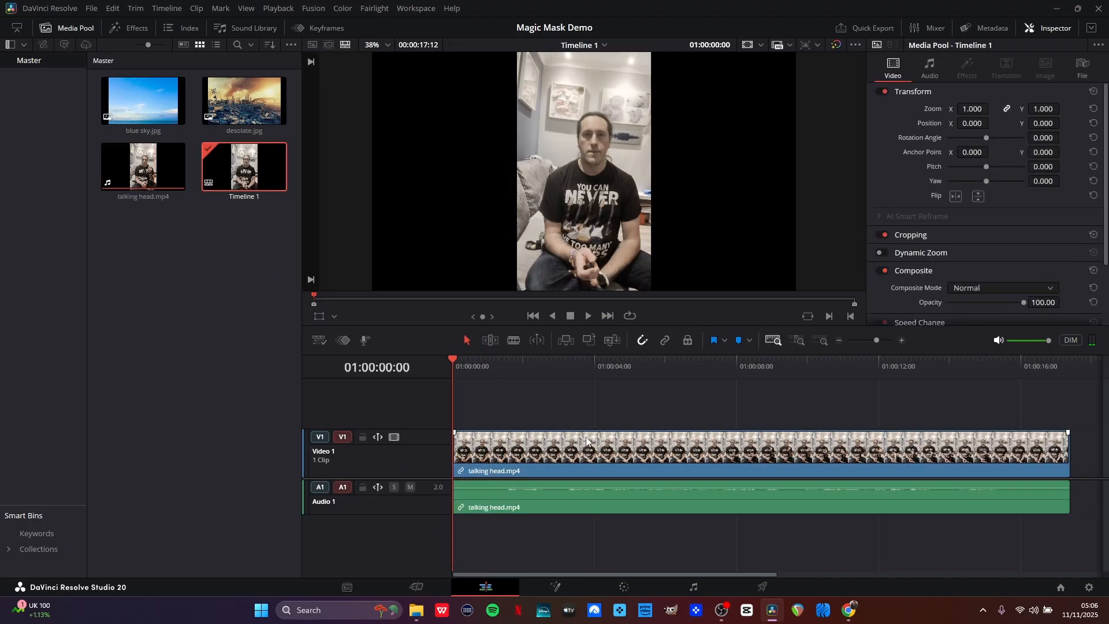
# Move the talking head video clip up onto track V2.
pyautogui.click(520, 454)
pyautogui.moveTo(515, 436); pyautogui.dragTo(514, 421)
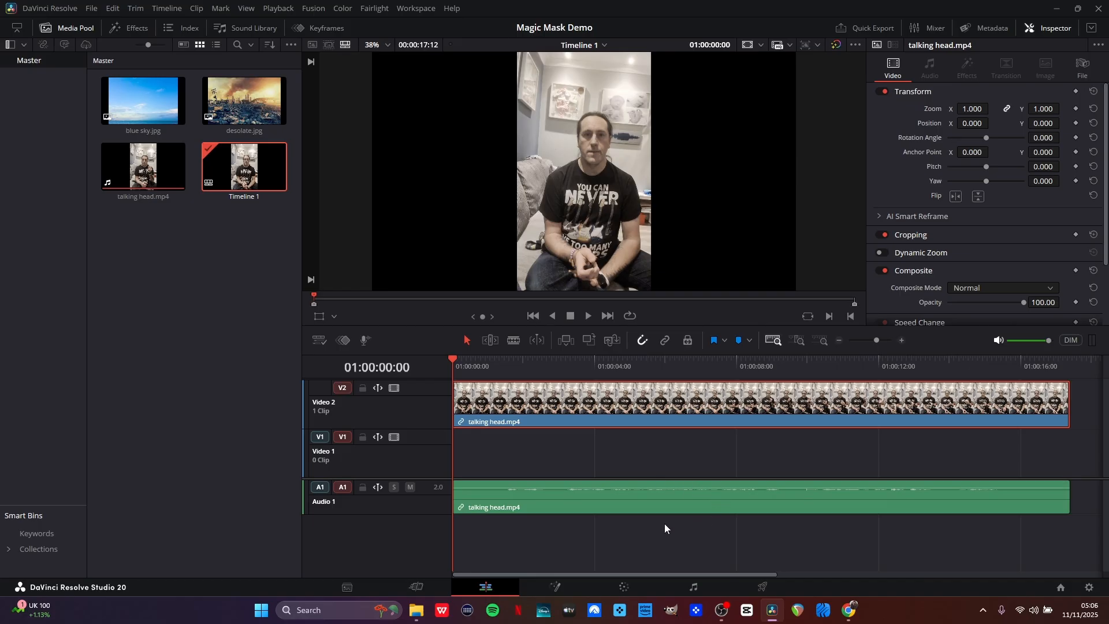
pyautogui.moveTo(638, 488); pyautogui.dragTo(638, 479)
# Play back the clip from about one second in to preview it.
pyautogui.click(508, 361)
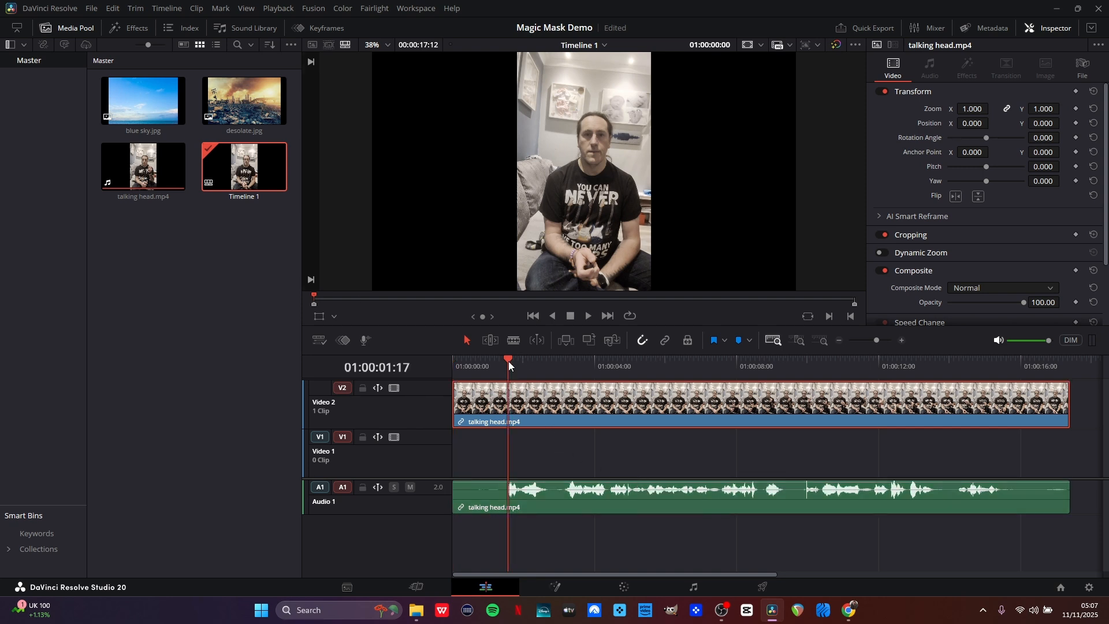
pyautogui.press('space')
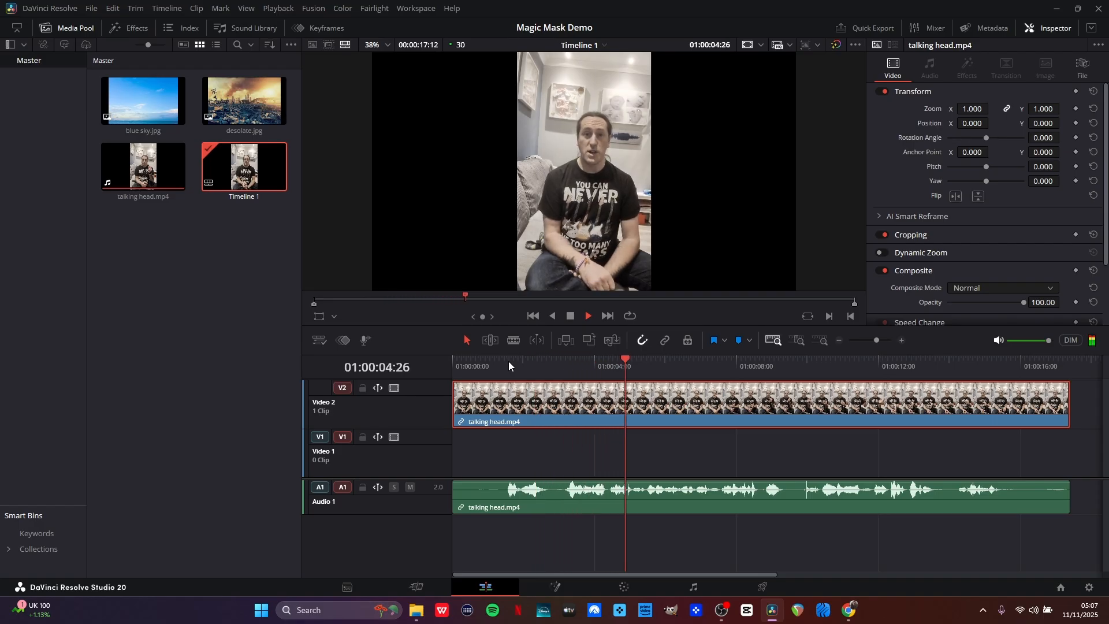
pyautogui.press('space')
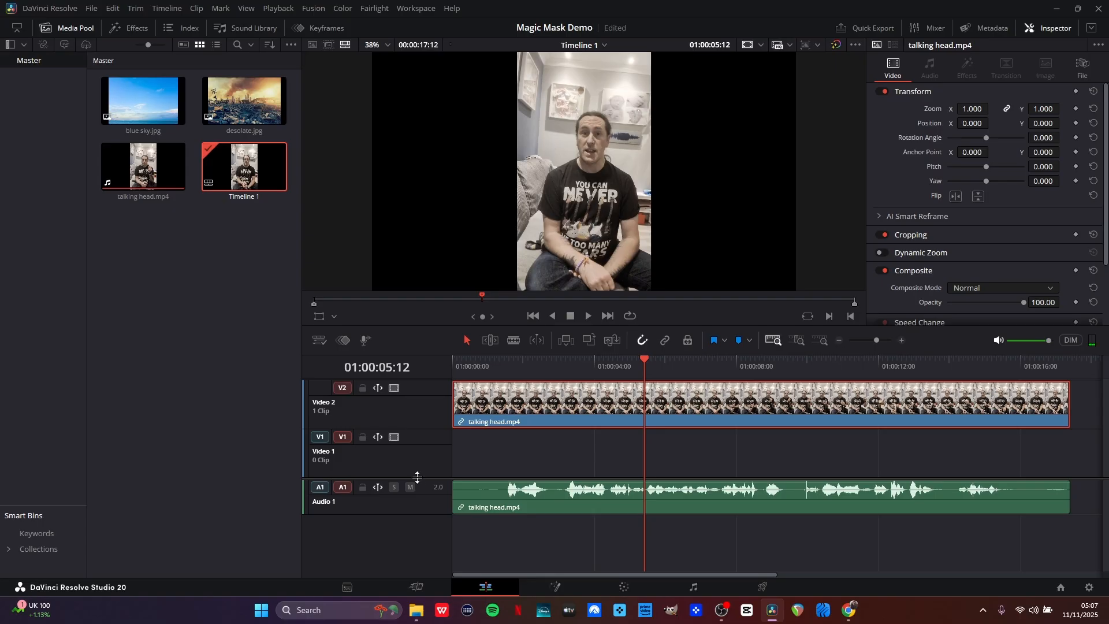
# Duplicate the talking head clip onto track V3 and disable the copy.
pyautogui.moveTo(416, 479); pyautogui.dragTo(414, 538)
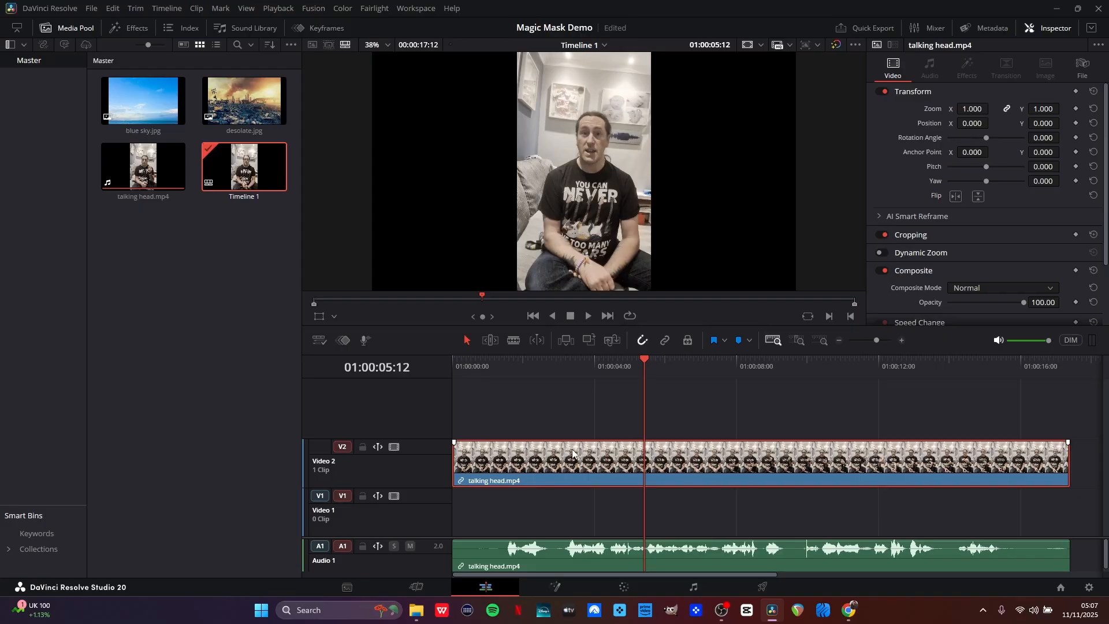
pyautogui.moveTo(572, 455); pyautogui.dragTo(570, 428)
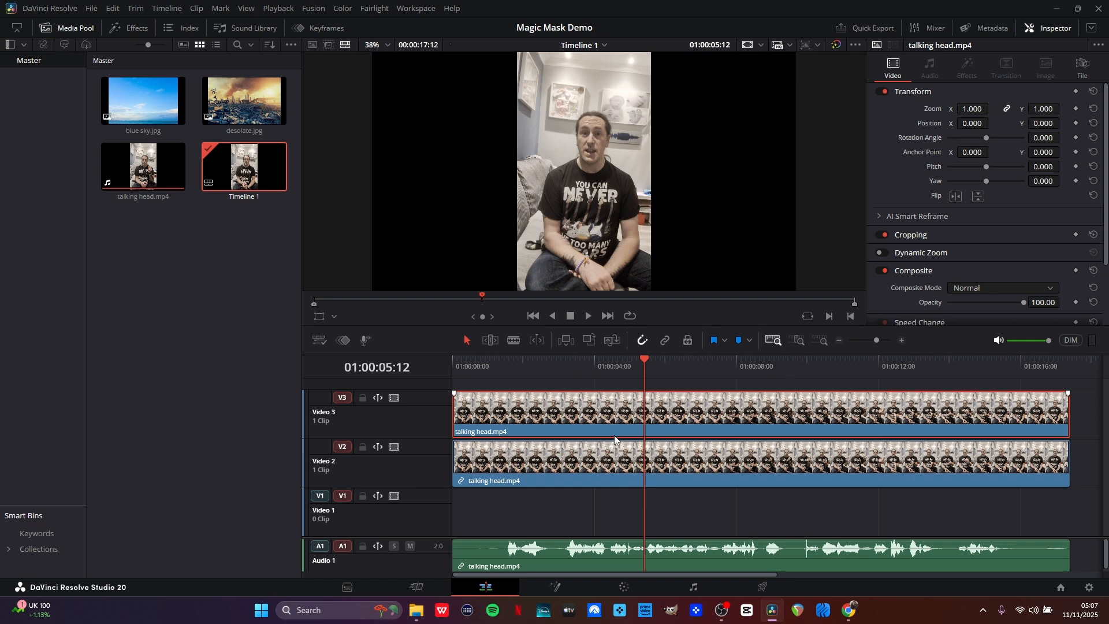
pyautogui.press('d')
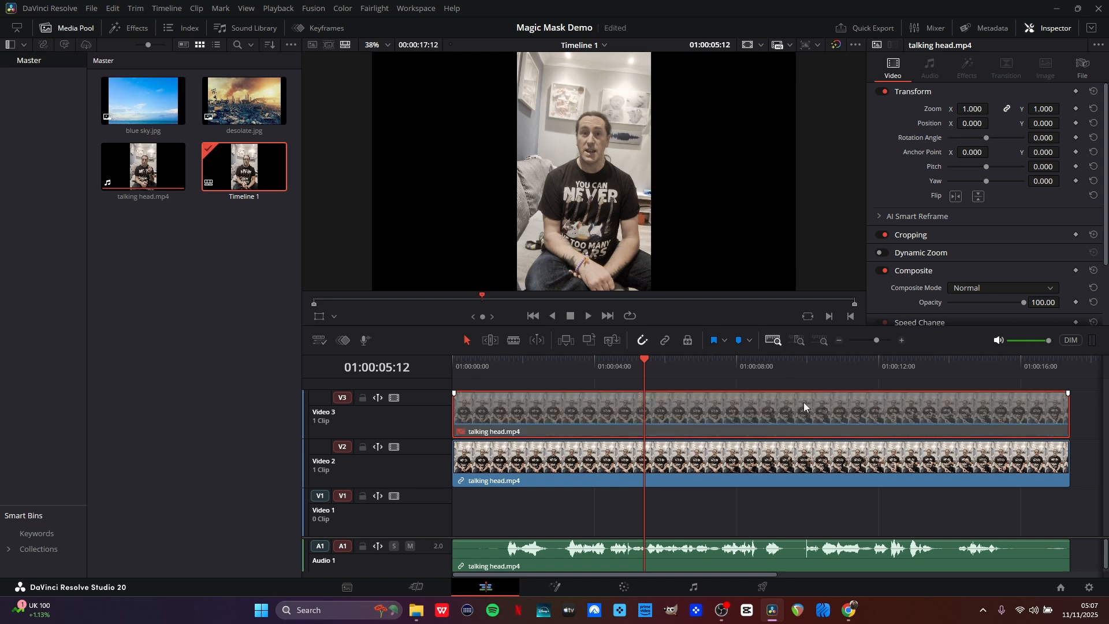
# Select the V2 clip and, on the Color page, create a Magic Mask by marking two points on the person.
pyautogui.click(645, 461)
pyautogui.click(622, 588)
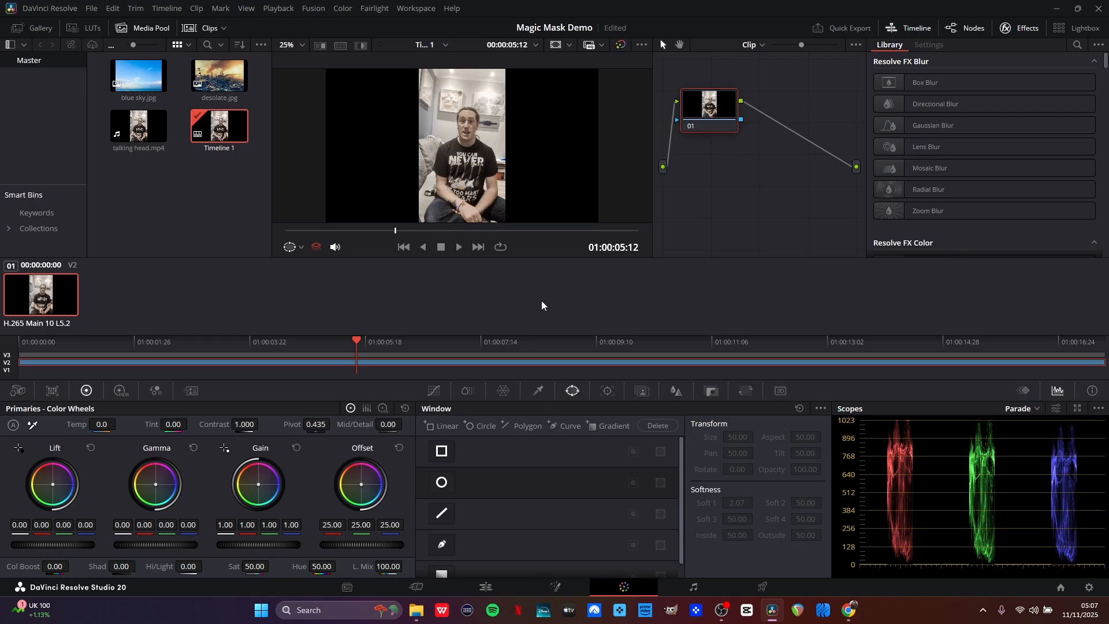
pyautogui.click(641, 395)
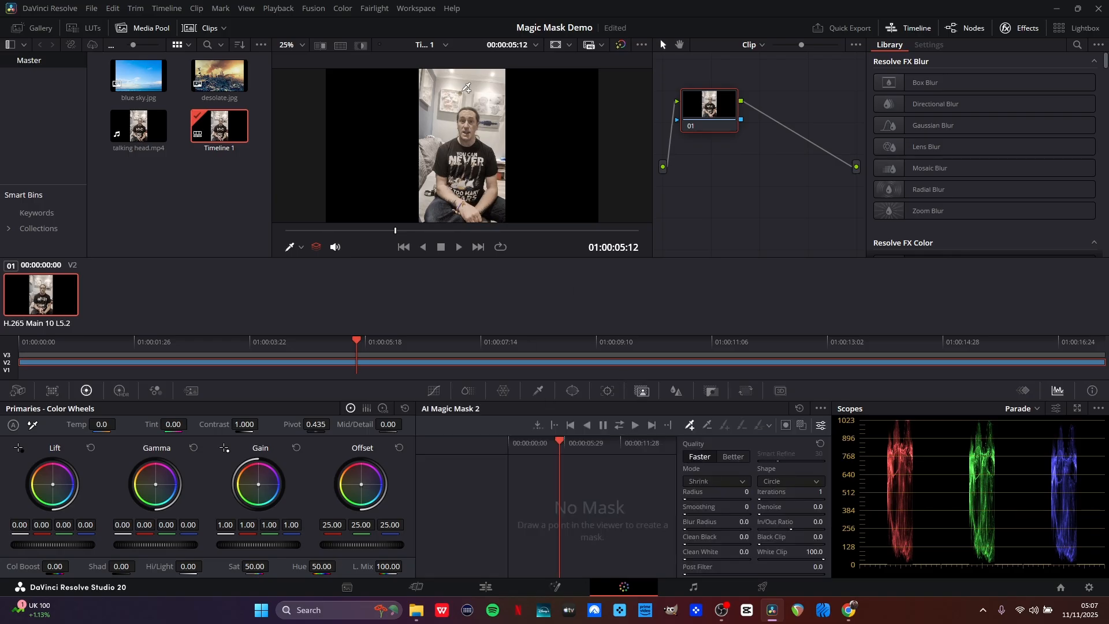
pyautogui.click(468, 120)
pyautogui.click(467, 157)
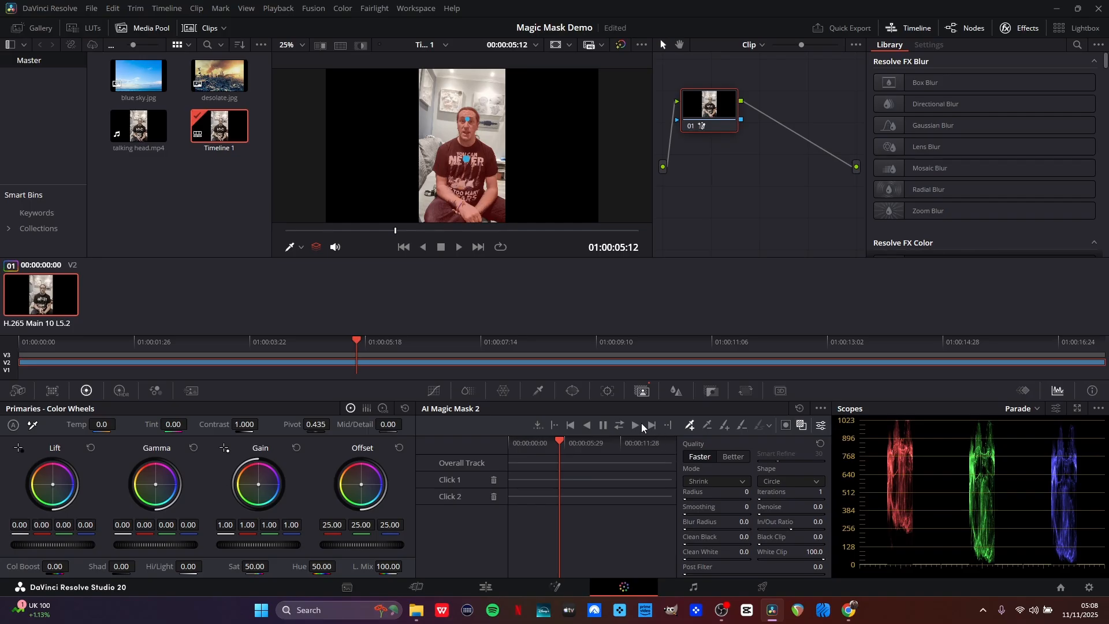
# Track the magic mask across the whole clip.
pyautogui.click(802, 425)
pyautogui.click(802, 426)
pyautogui.click(801, 427)
pyautogui.click(802, 427)
pyautogui.click(620, 426)
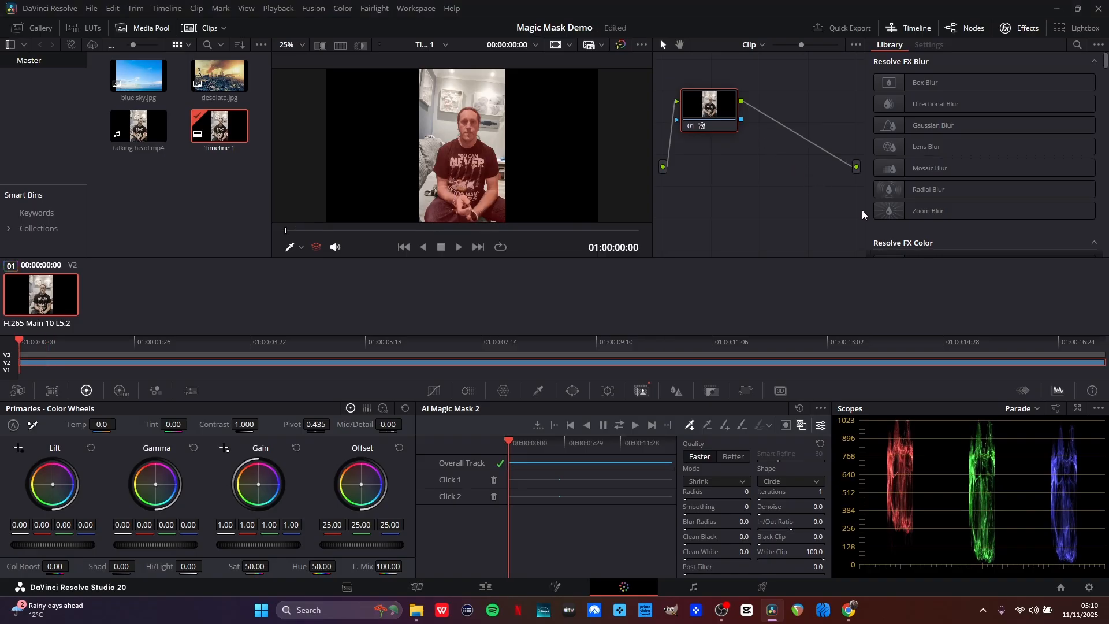
# Add an alpha output to the node graph and connect the node's mask output to it.
pyautogui.rightClick(827, 182)
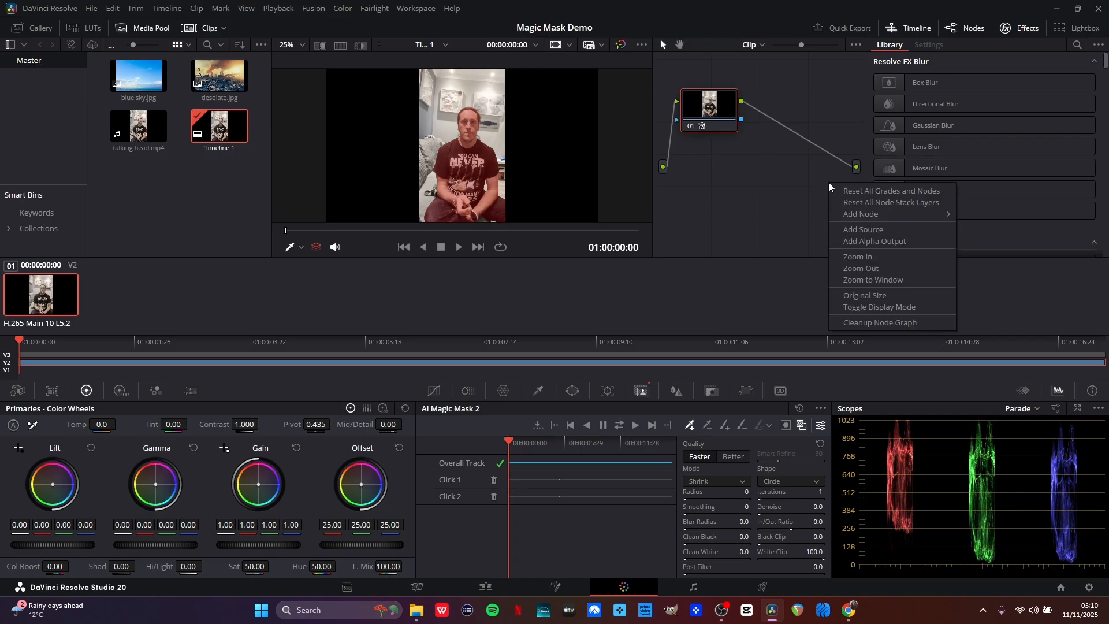
pyautogui.click(868, 241)
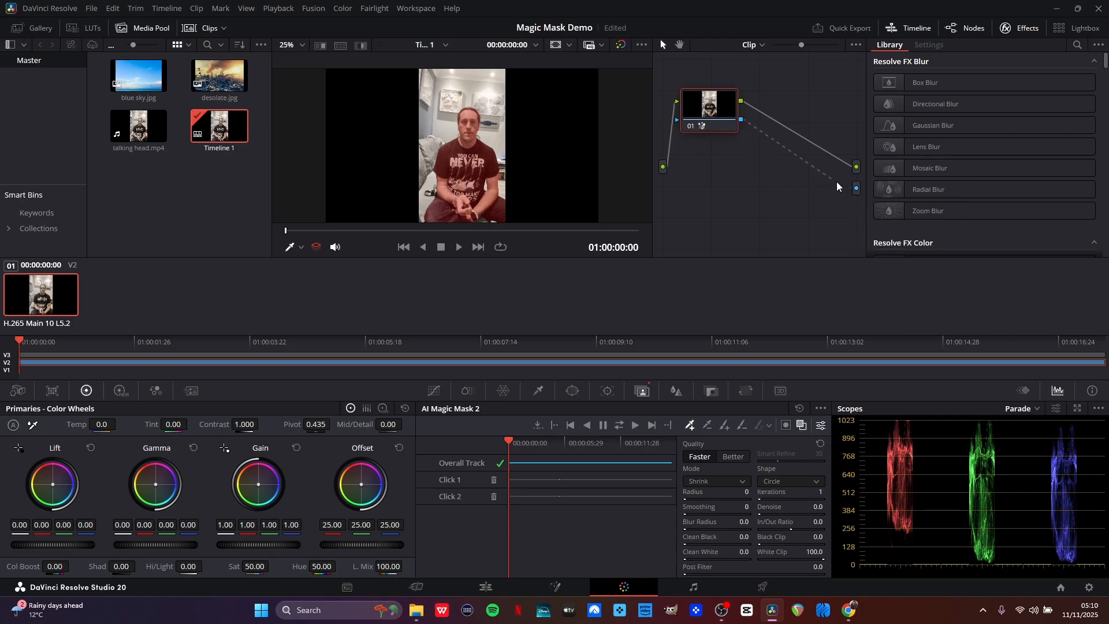
pyautogui.moveTo(836, 181); pyautogui.dragTo(859, 188)
# On the Edit page, compare the masked clip by toggling the V3 copy on and off.
pyautogui.click(492, 588)
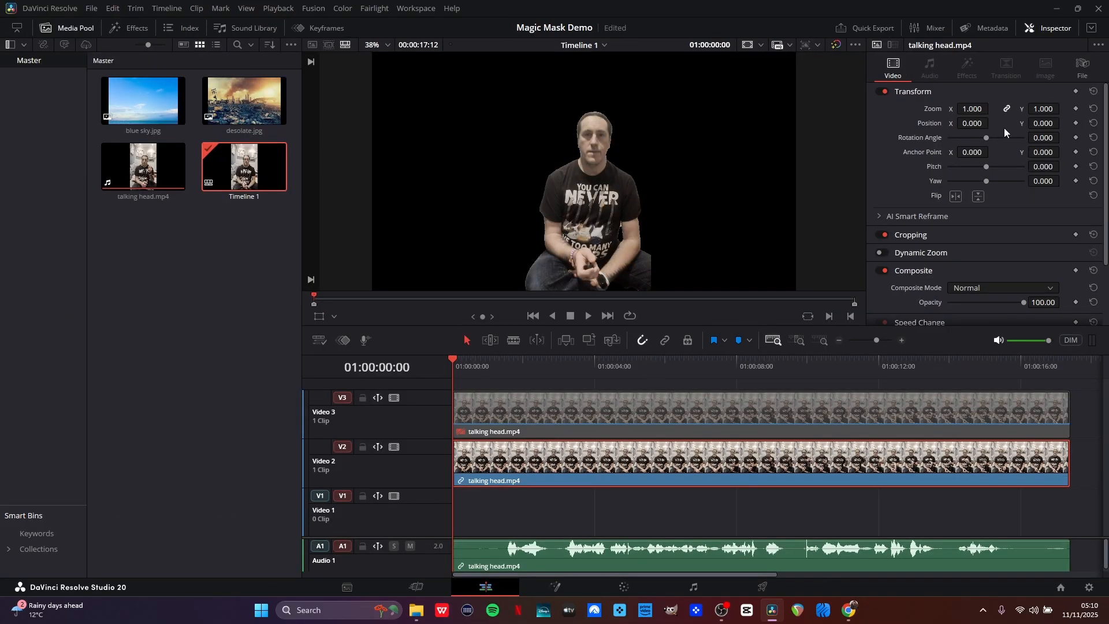
pyautogui.moveTo(970, 109); pyautogui.dragTo(970, 108)
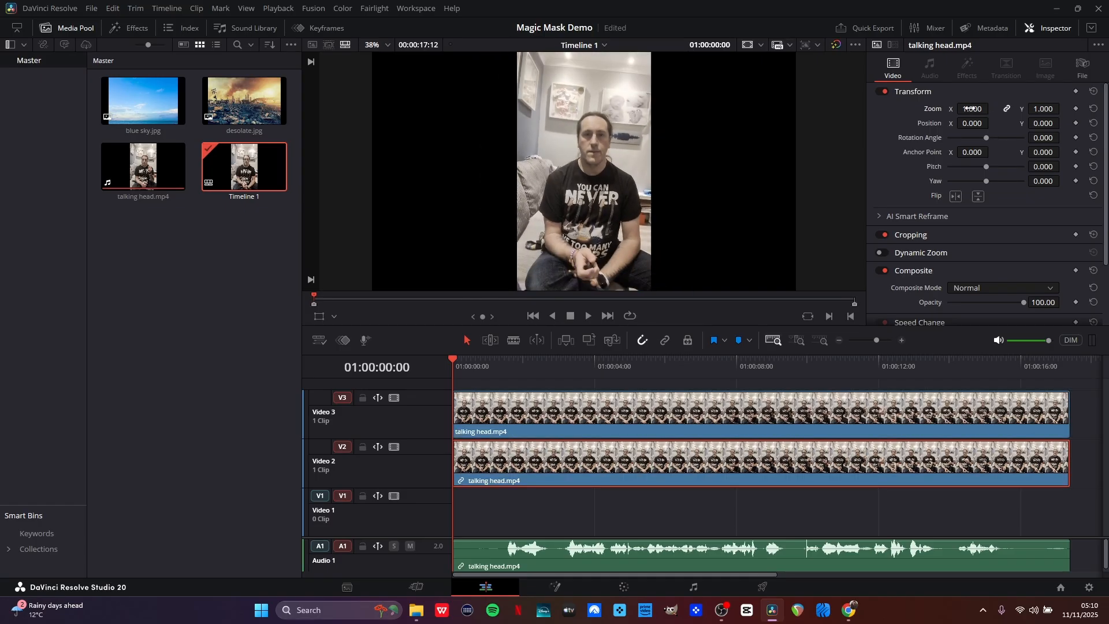
pyautogui.click(637, 422)
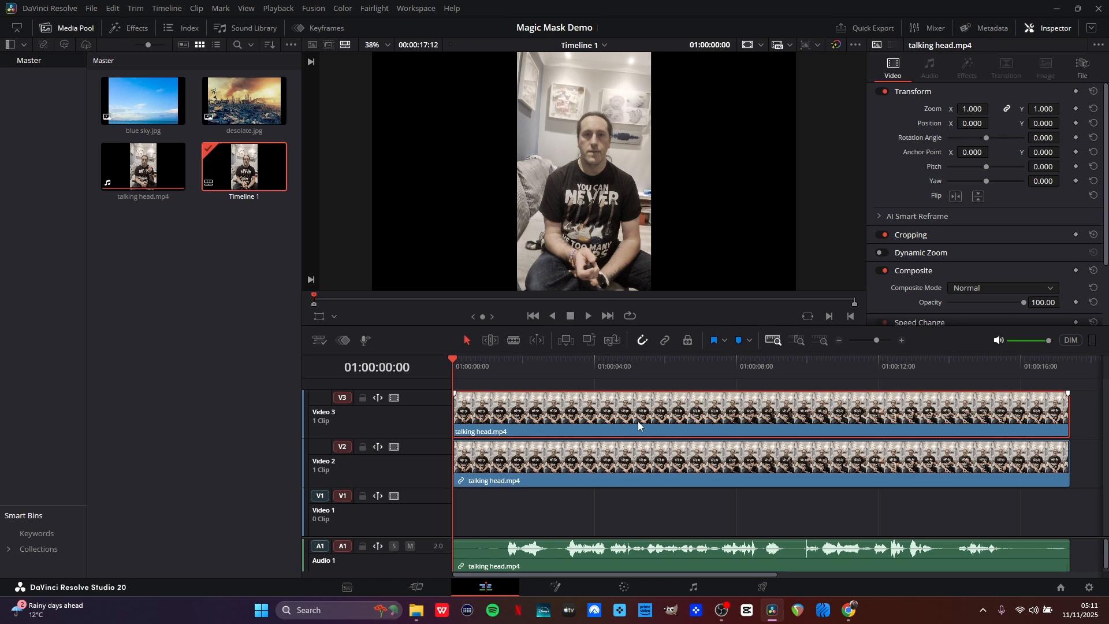
pyautogui.press('d')
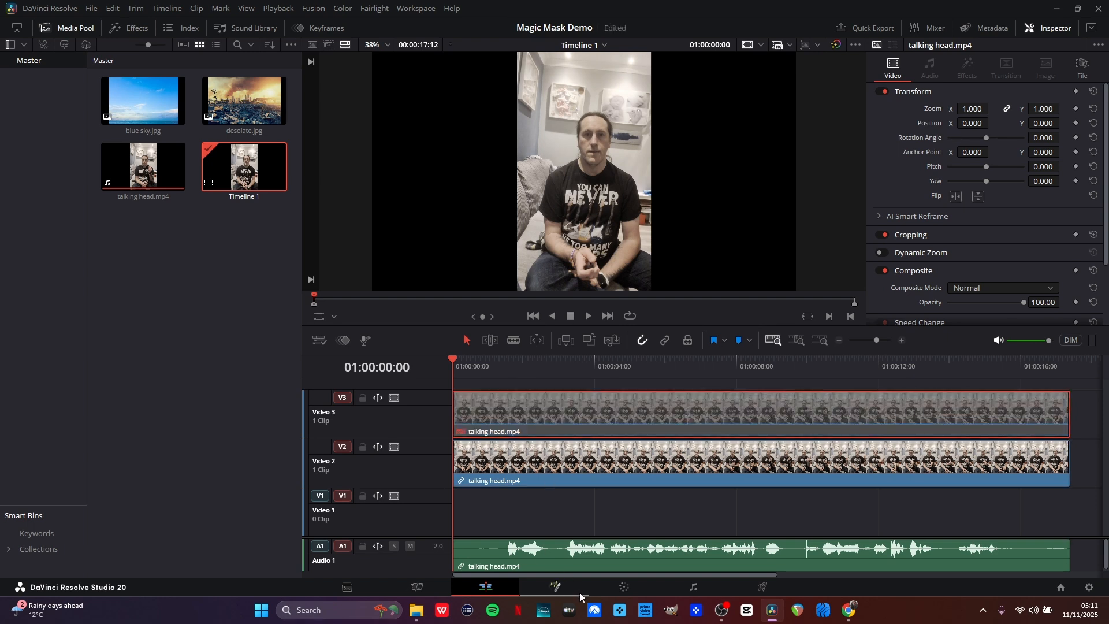
# On the Color page, rewire the node graph so the node's mask feeds the main output instead of the image.
pyautogui.click(626, 596)
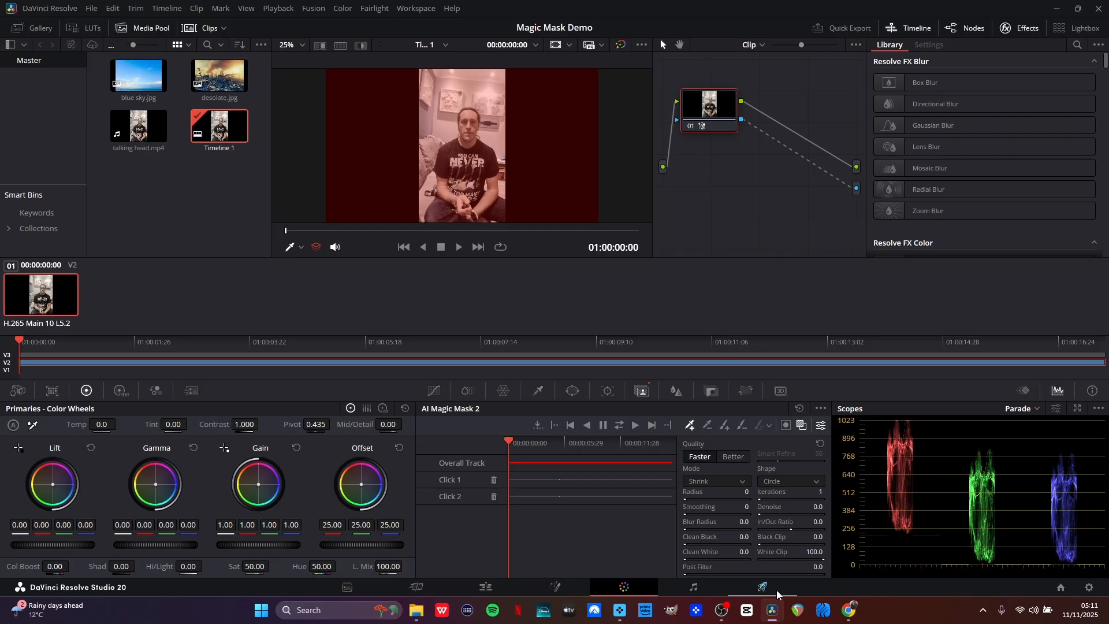
pyautogui.moveTo(774, 614)
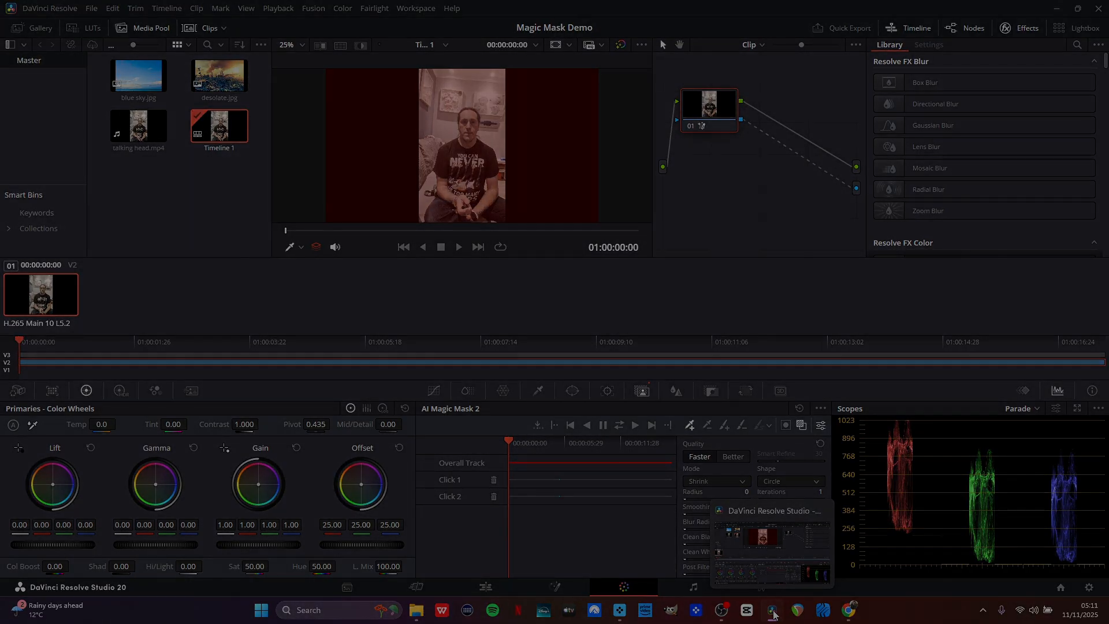
pyautogui.moveTo(774, 614); pyautogui.dragTo(744, 608)
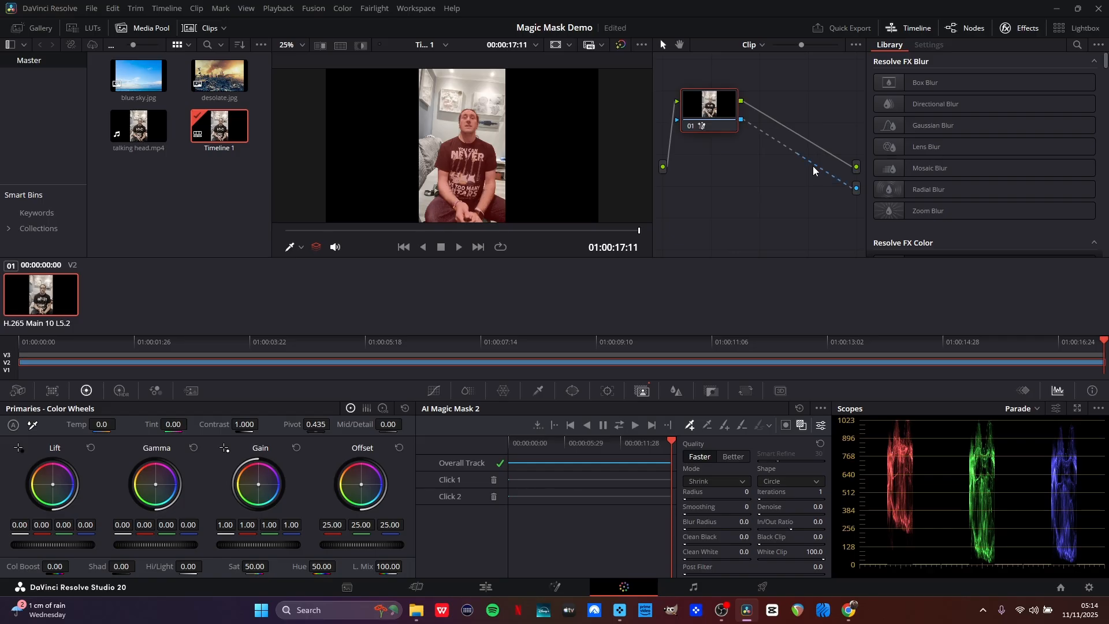
pyautogui.moveTo(817, 165); pyautogui.dragTo(788, 169)
pyautogui.moveTo(824, 151); pyautogui.dragTo(743, 164)
pyautogui.moveTo(743, 123); pyautogui.dragTo(837, 156)
pyautogui.moveTo(741, 120); pyautogui.dragTo(859, 172)
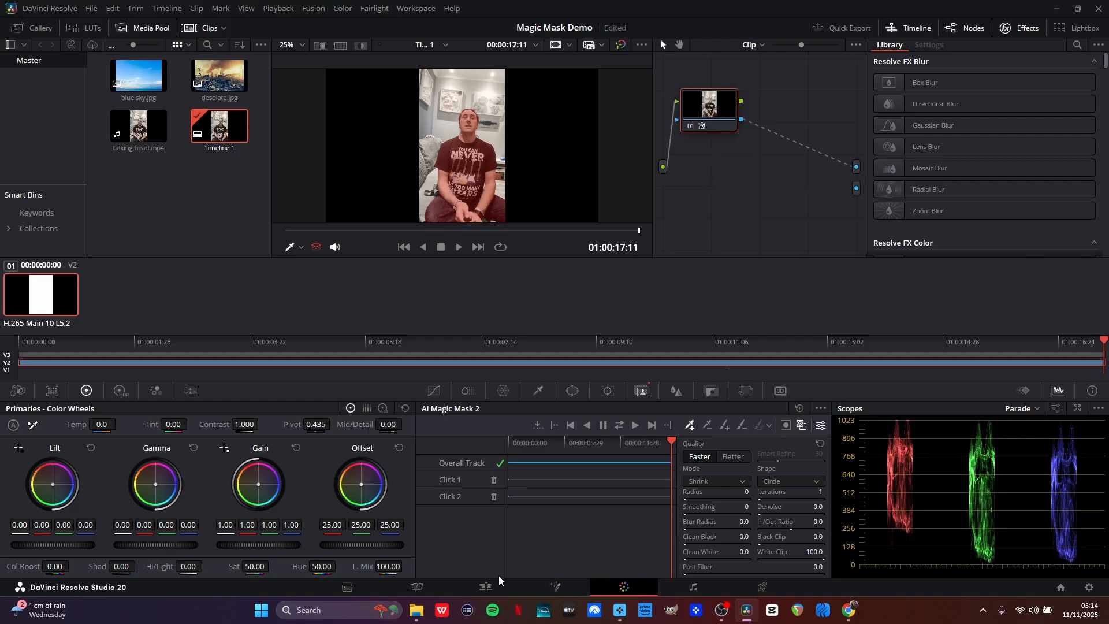
# Render the V2 clip in place as QuickTime Apple ProRes 422 into the Renders folder.
pyautogui.click(486, 586)
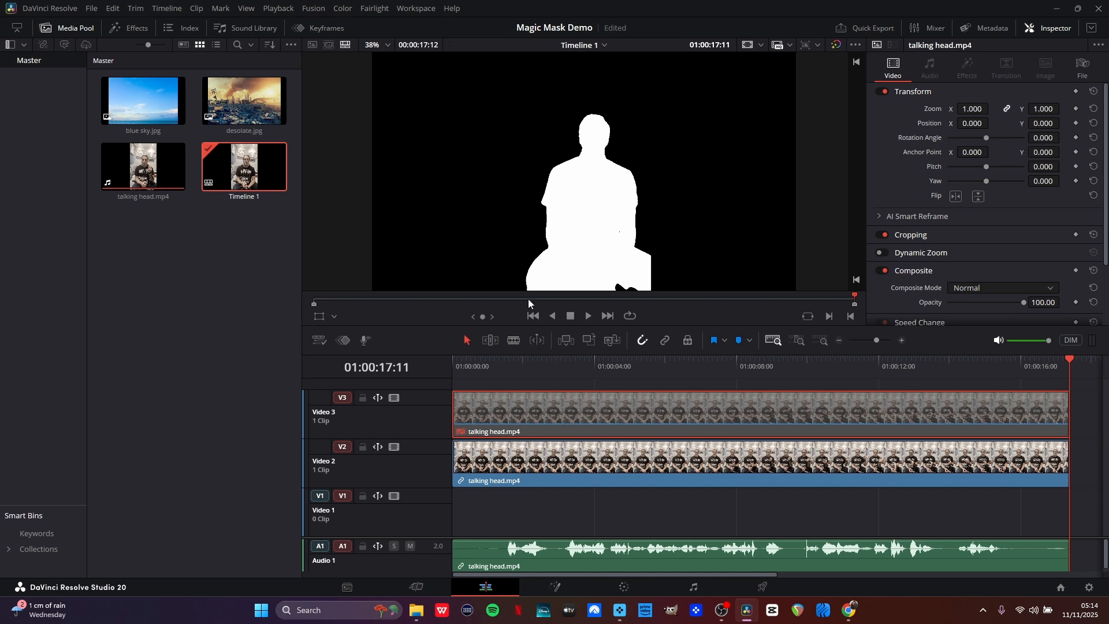
pyautogui.click(636, 471)
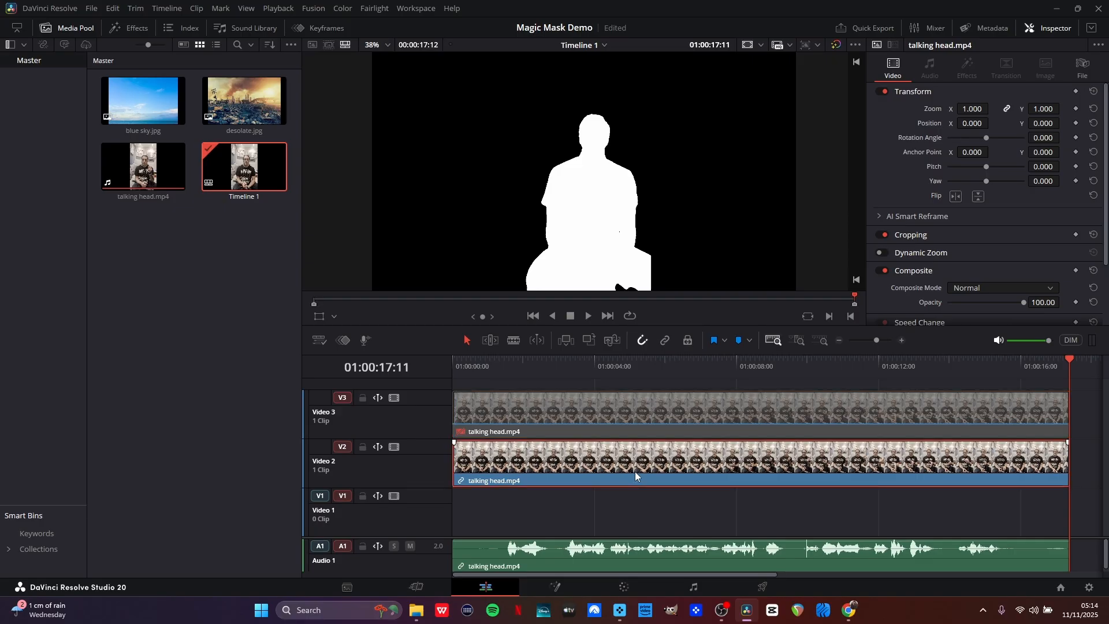
pyautogui.rightClick(636, 471)
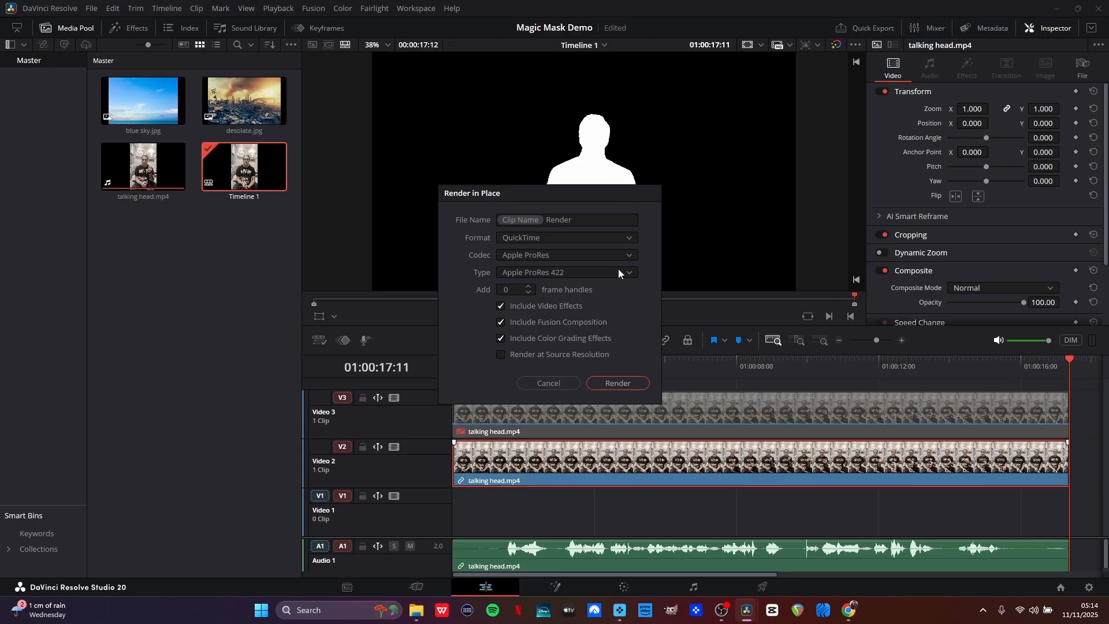
pyautogui.click(615, 384)
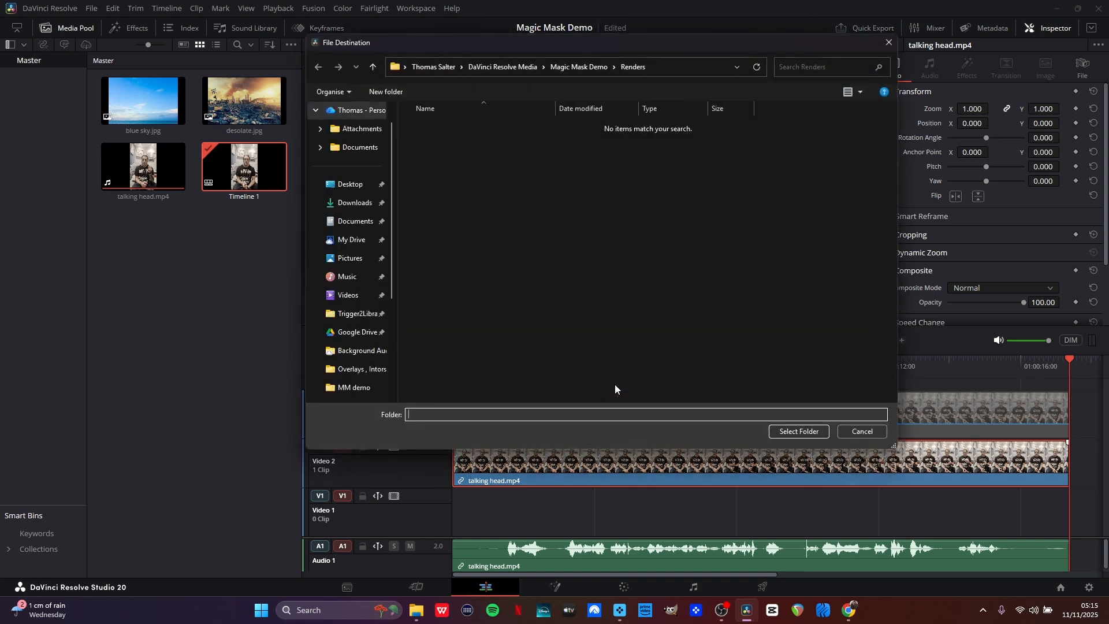
pyautogui.click(803, 434)
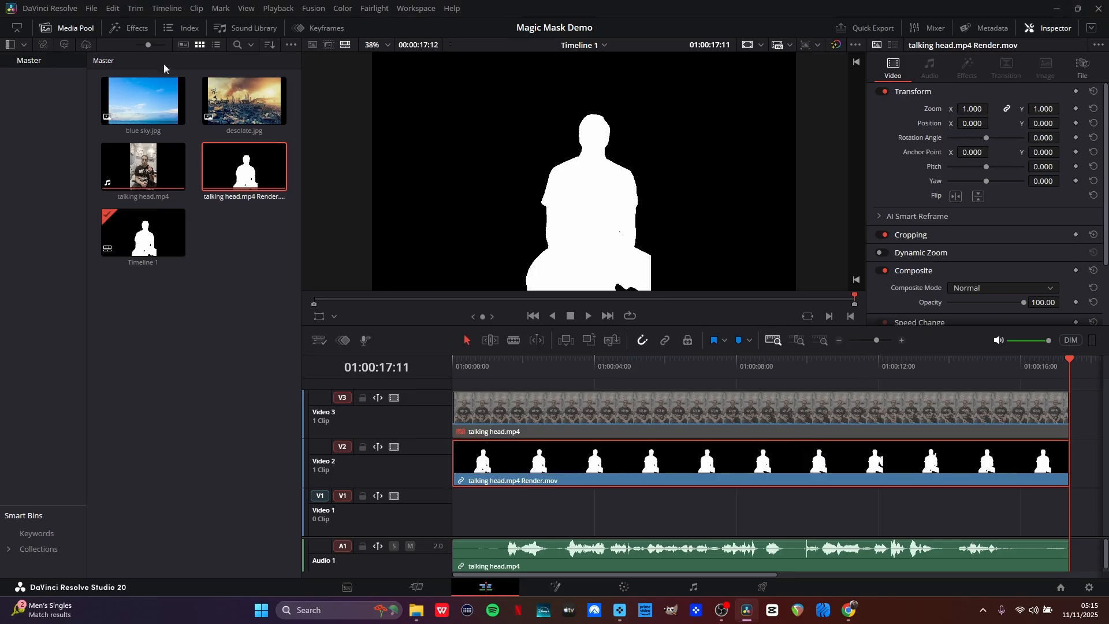
# Apply the Gaussian Blur effect from Resolve FX to the rendered matte clip on V2.
pyautogui.click(125, 27)
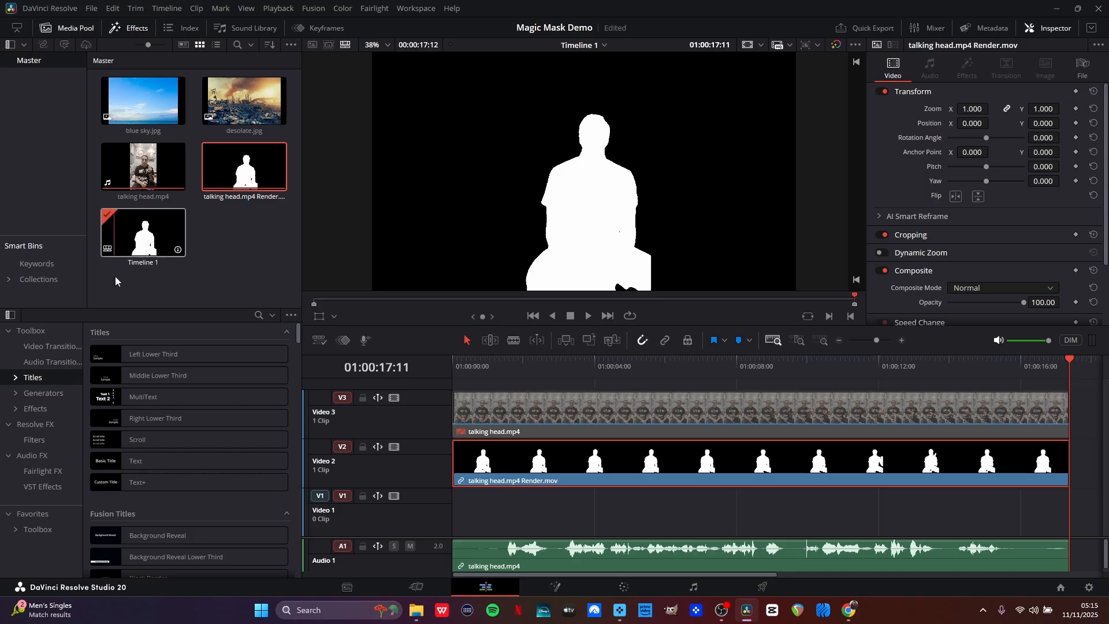
pyautogui.click(260, 315)
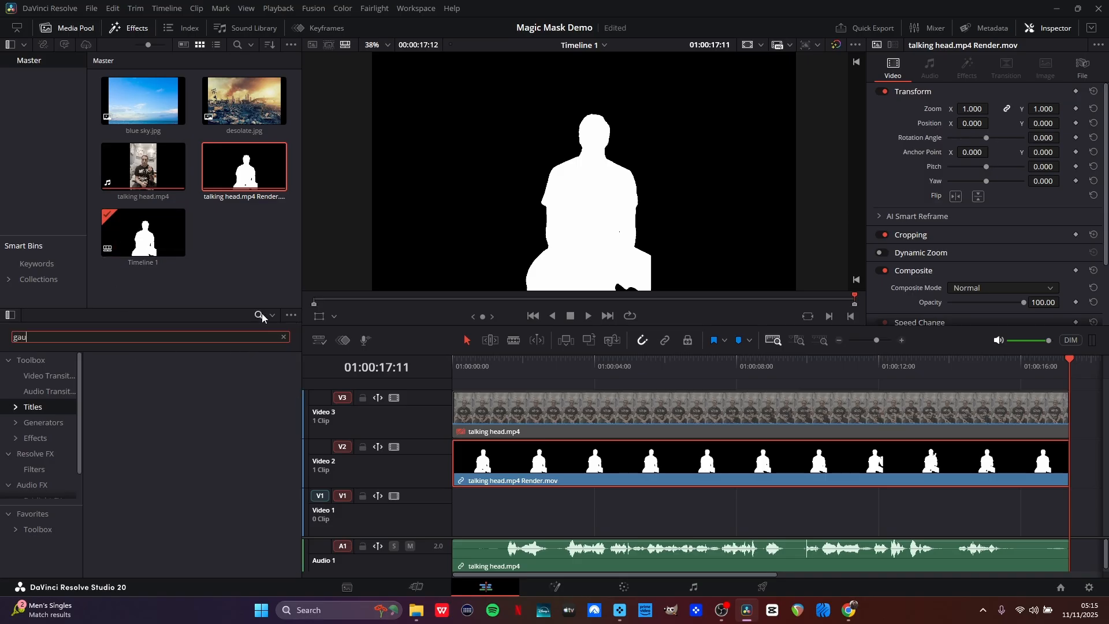
pyautogui.click(262, 313)
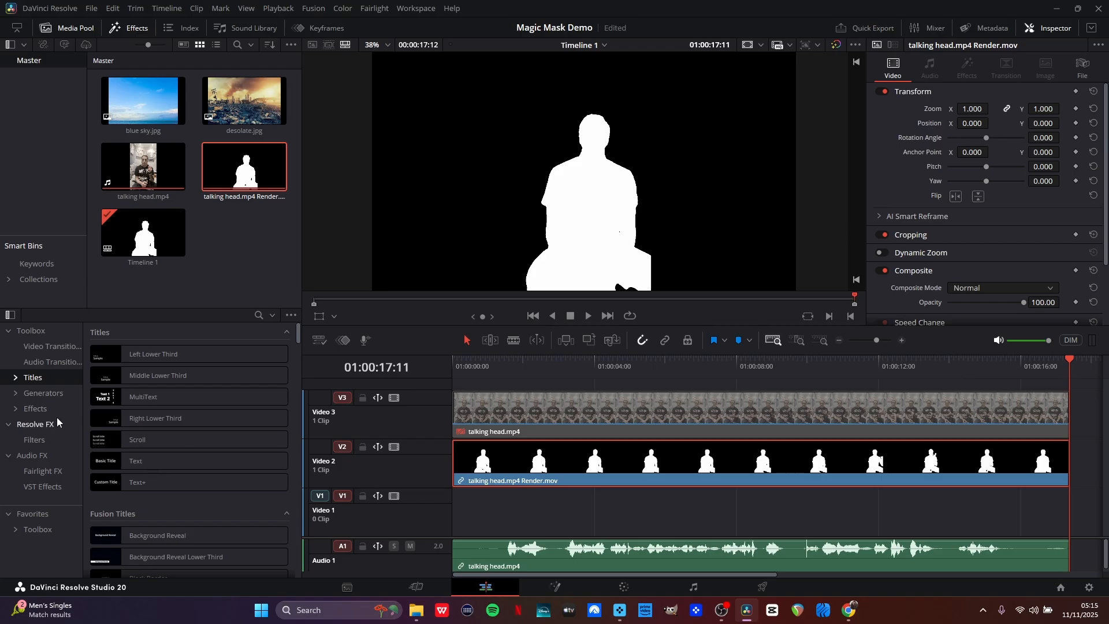
pyautogui.click(32, 425)
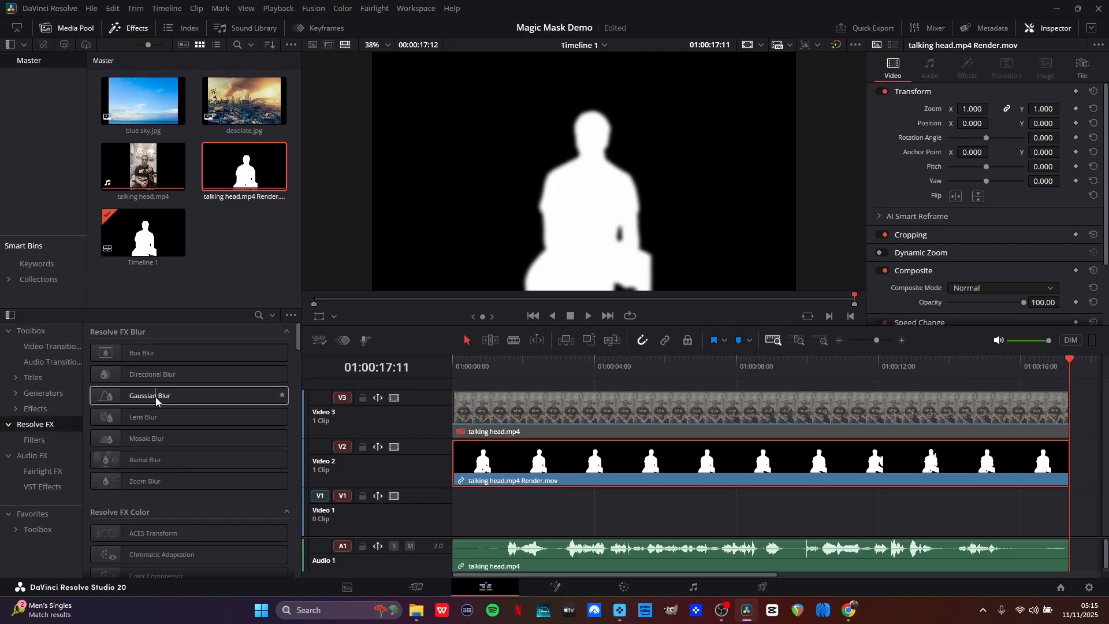
pyautogui.moveTo(154, 397); pyautogui.dragTo(538, 467)
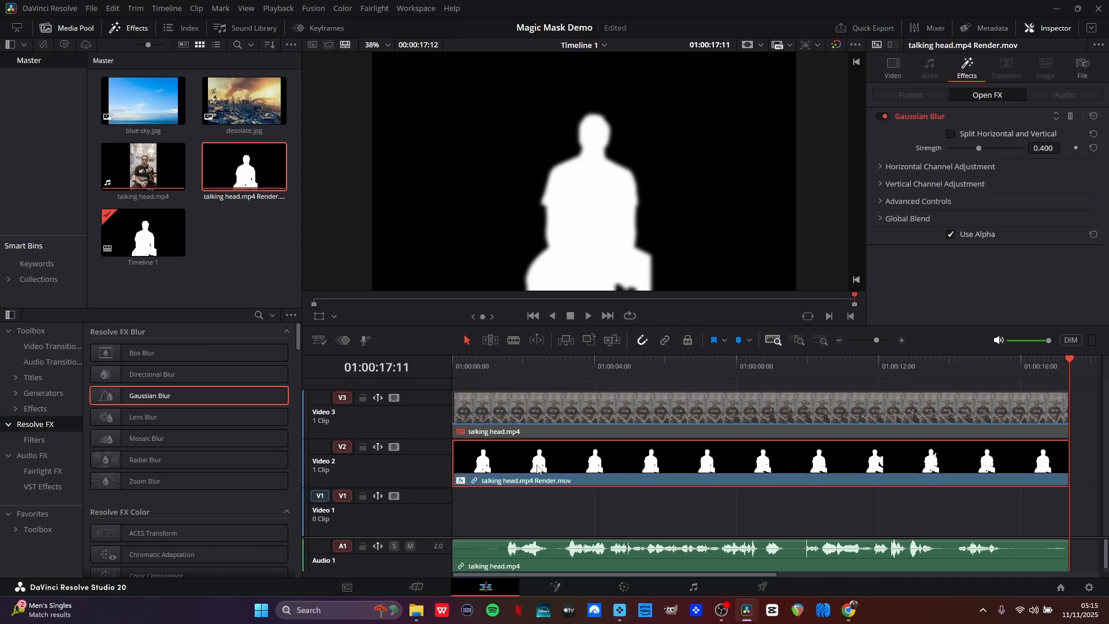
# Set the Gaussian Blur strength on the matte clip to 0.209 to soften its edges.
pyautogui.moveTo(974, 148); pyautogui.dragTo(959, 147)
pyautogui.scroll(10, 669, 185)
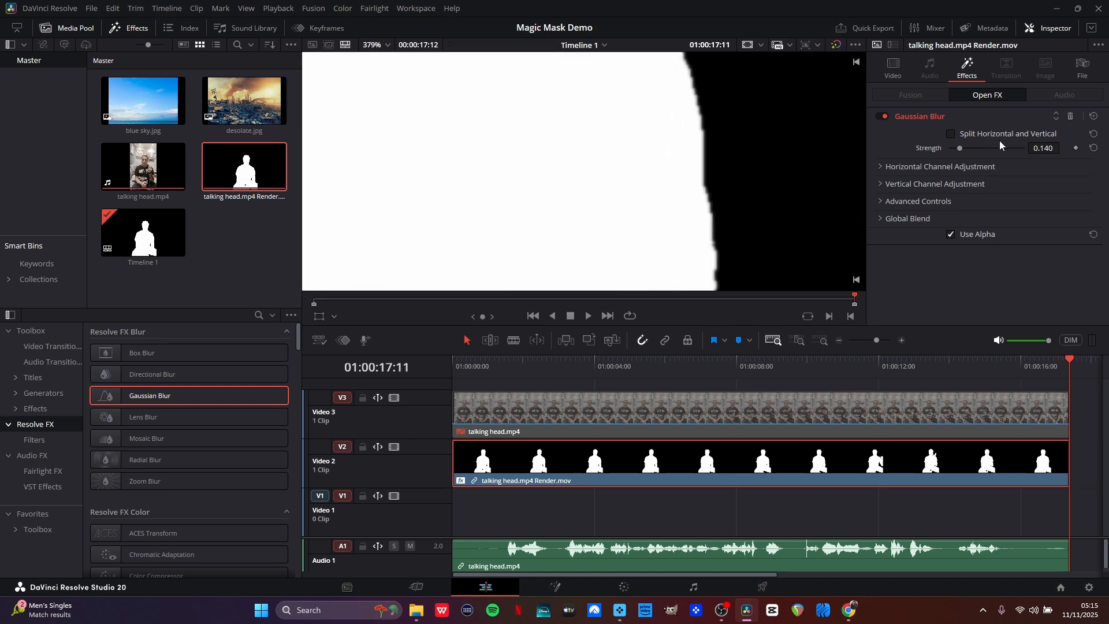
pyautogui.moveTo(958, 146); pyautogui.dragTo(965, 147)
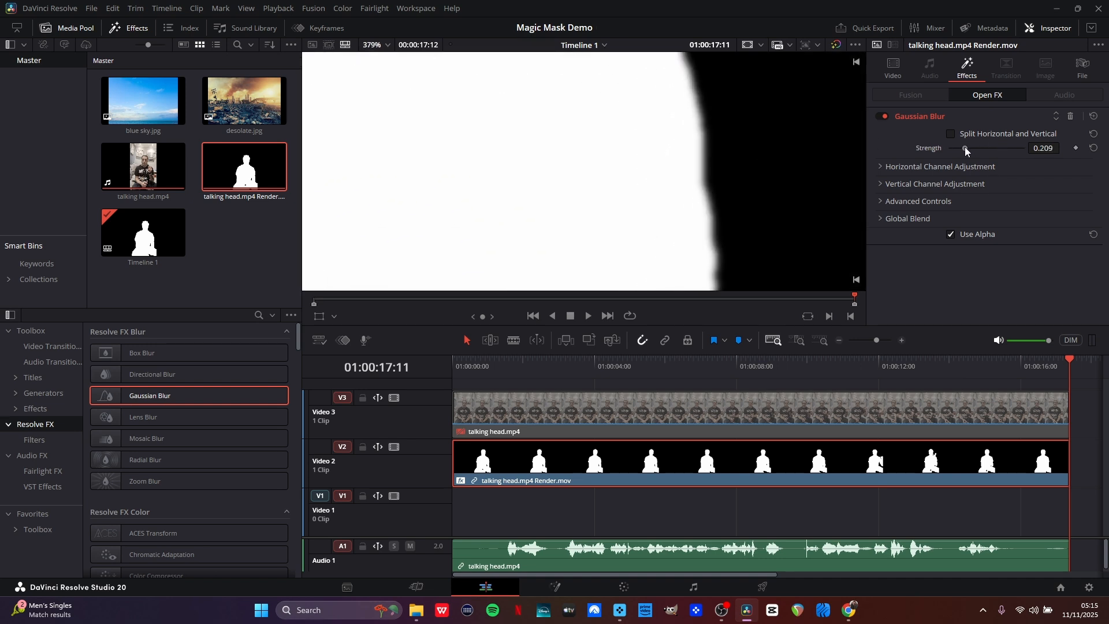
pyautogui.scroll(-10, 651, 198)
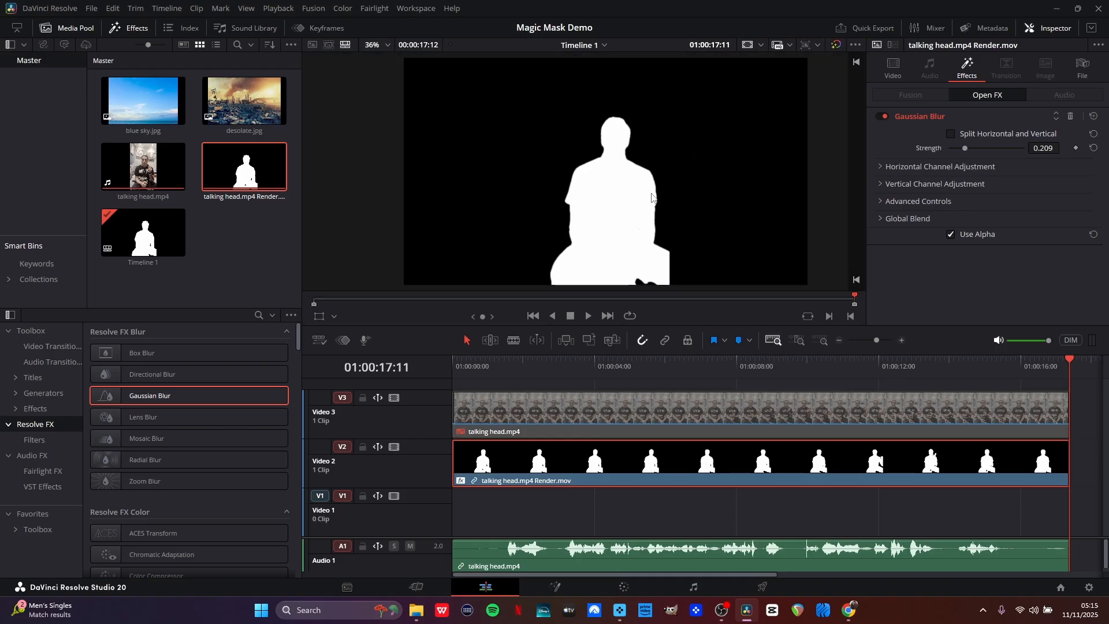
pyautogui.scroll(5, 651, 197)
pyautogui.scroll(-4, 652, 197)
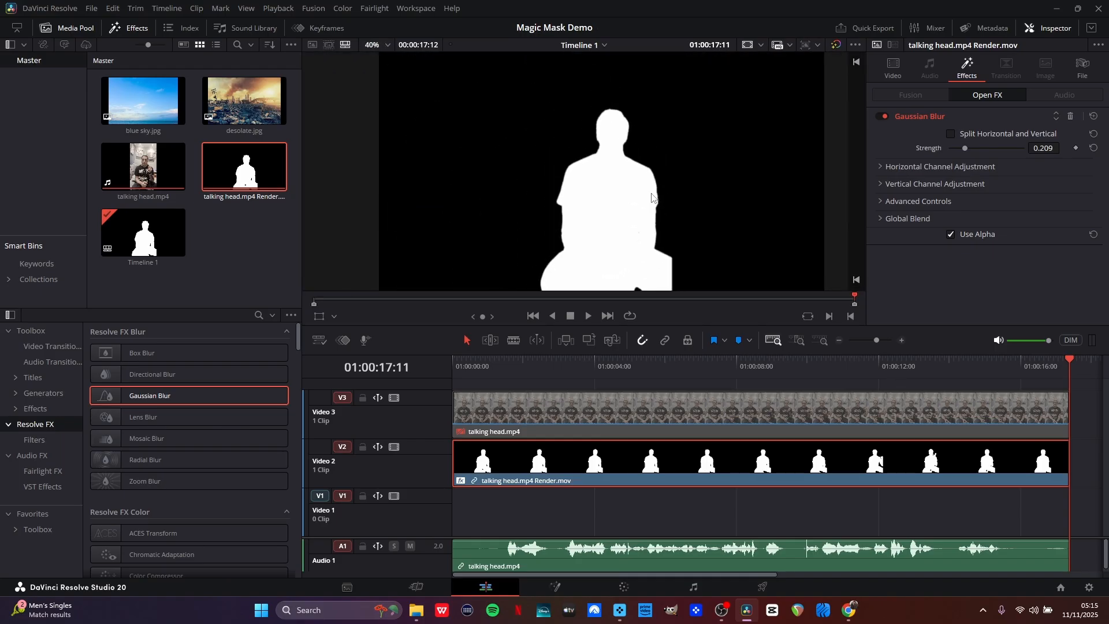
# Re-enable the original talking head clip on V3 and set its composite mode to Foreground.
pyautogui.click(566, 418)
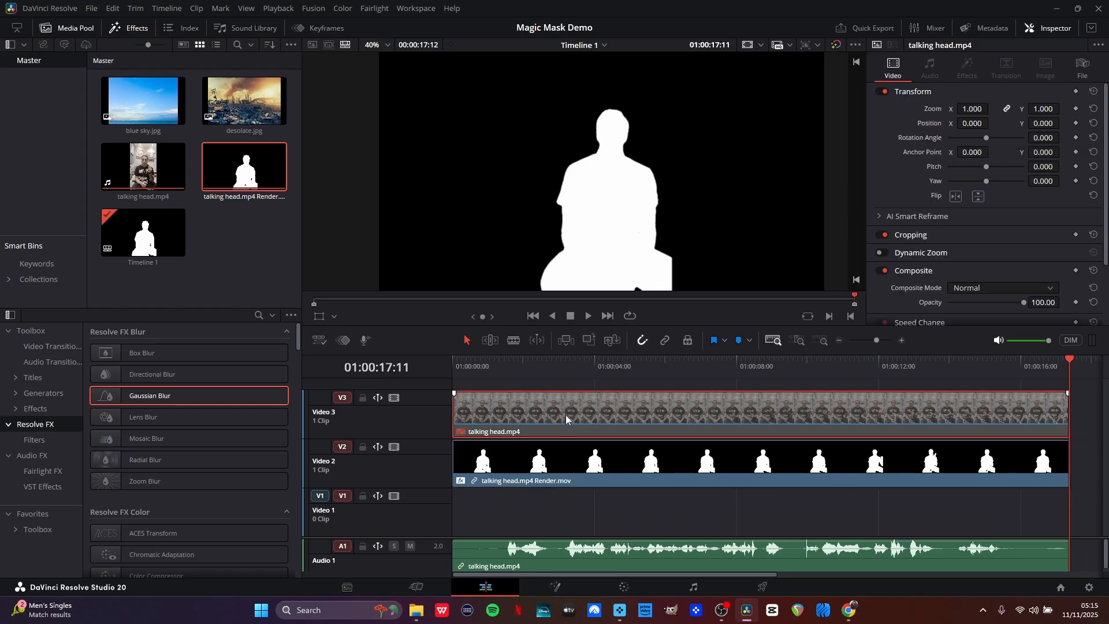
pyautogui.press('d')
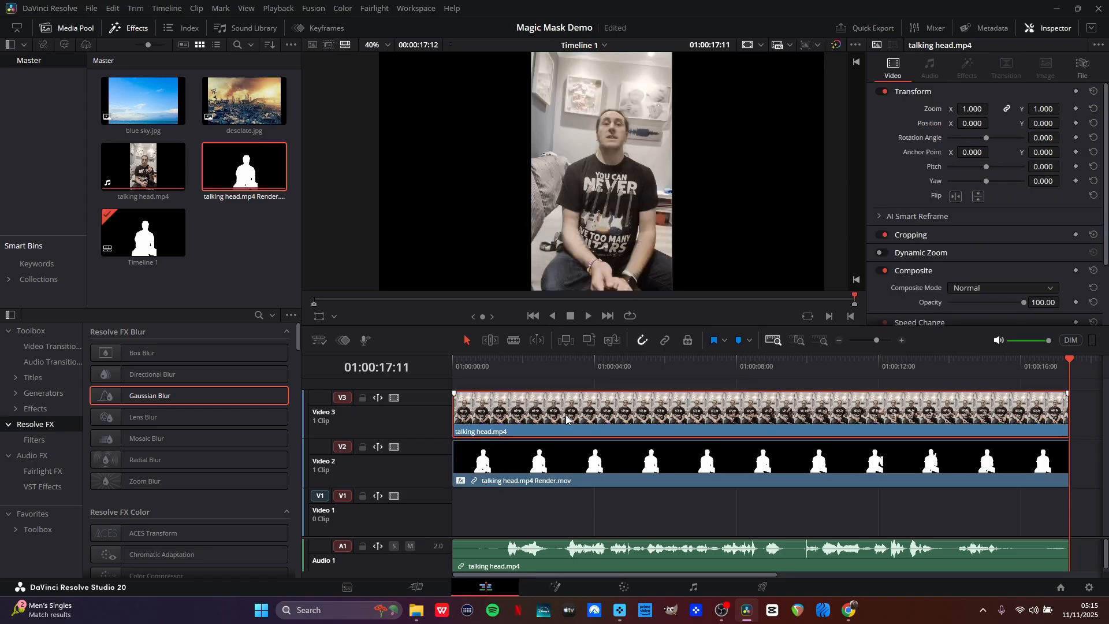
pyautogui.click(1046, 287)
pyautogui.scroll(-3, 1036, 356)
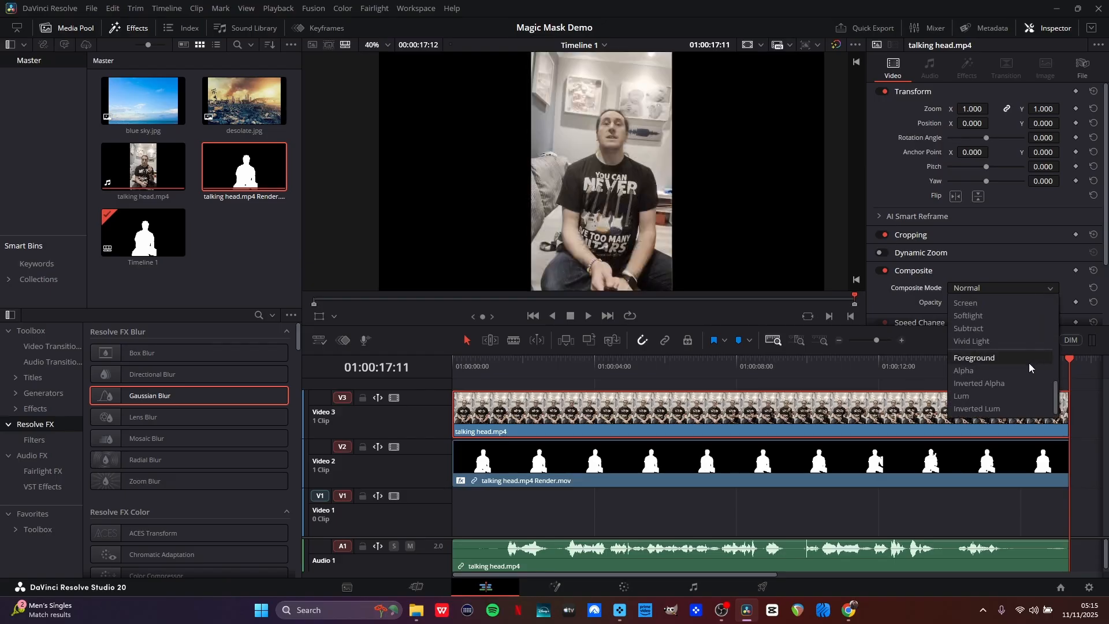
pyautogui.click(1013, 360)
# Set the composite mode of the V2 matte clip to Lum to key out the background.
pyautogui.click(781, 461)
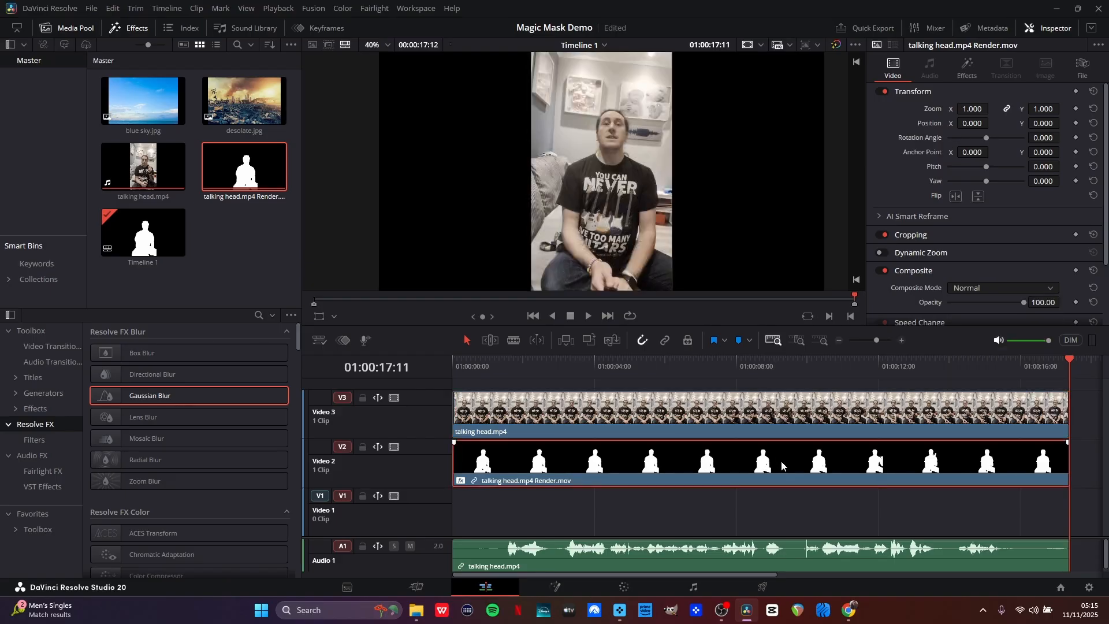
pyautogui.click(1000, 288)
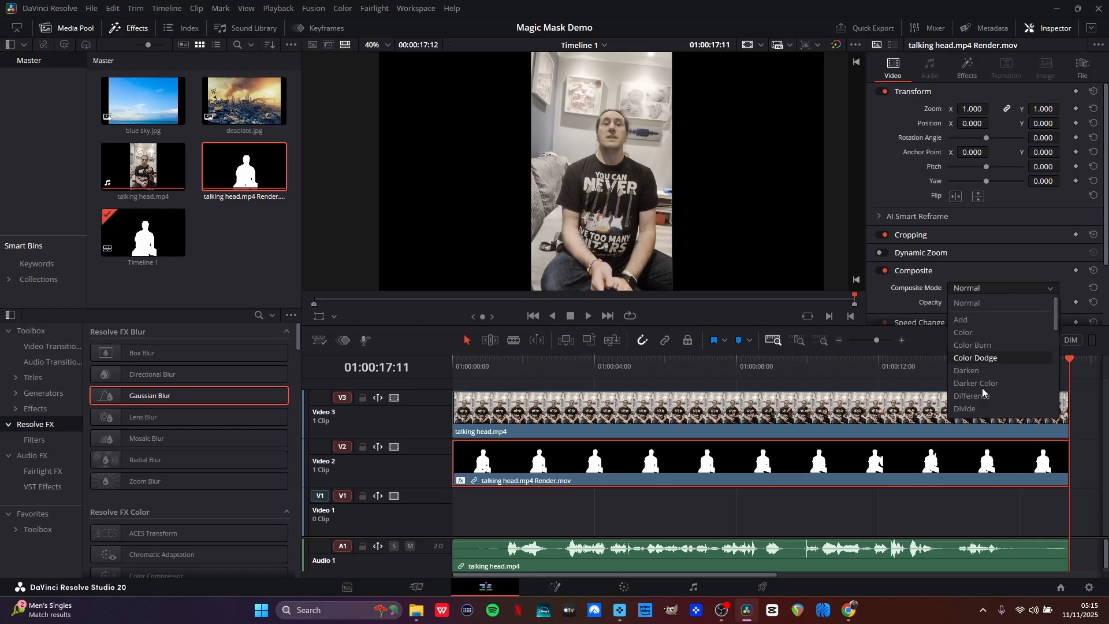
pyautogui.click(977, 396)
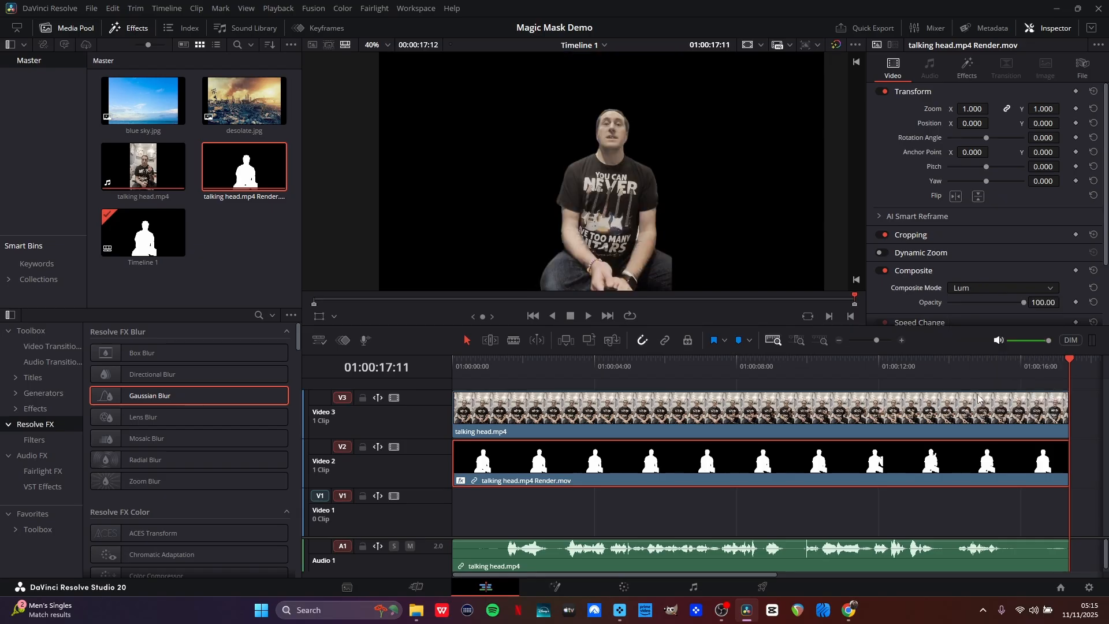
# Select both the V3 and V2 clips and combine them into a new compound clip.
pyautogui.click(684, 409)
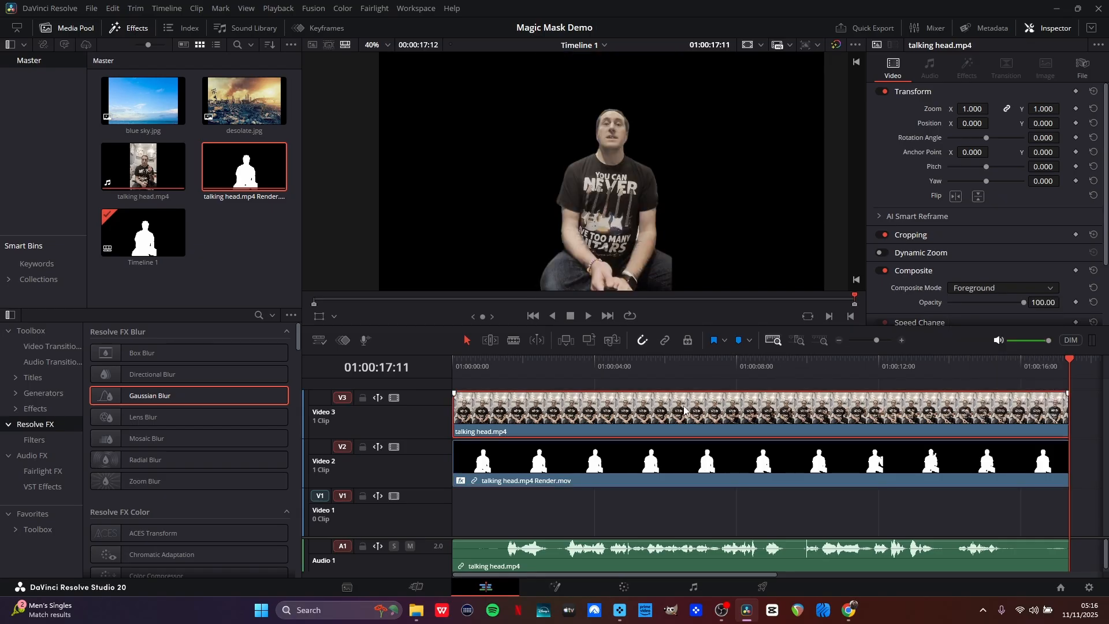
pyautogui.keyDown('ctrl'); pyautogui.click(659, 459); pyautogui.keyUp('ctrl')
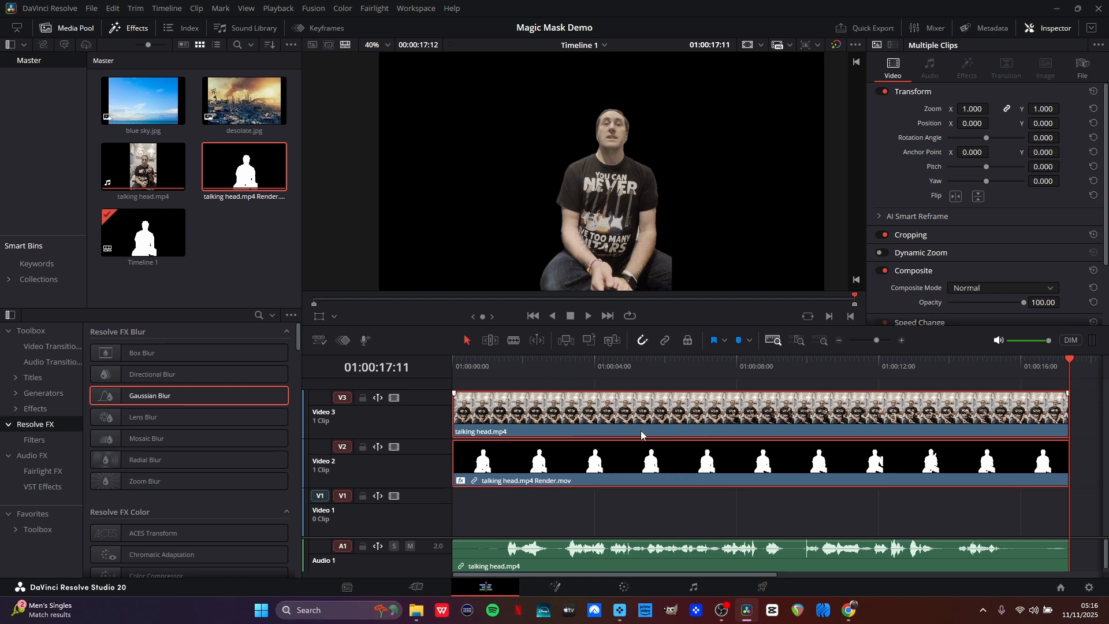
pyautogui.rightClick(641, 434)
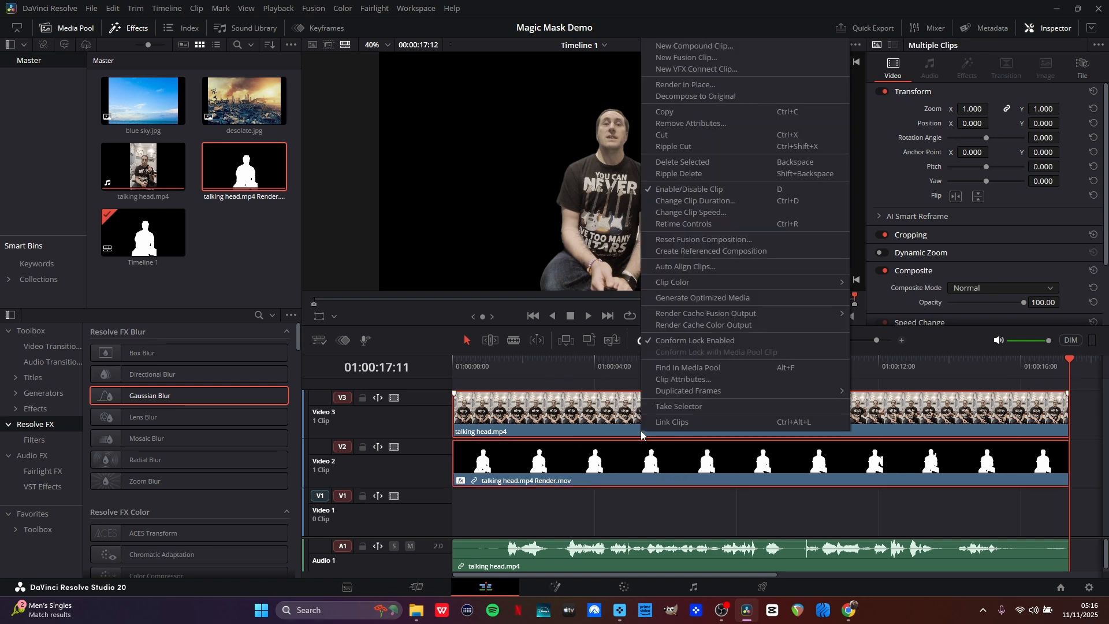
pyautogui.click(708, 46)
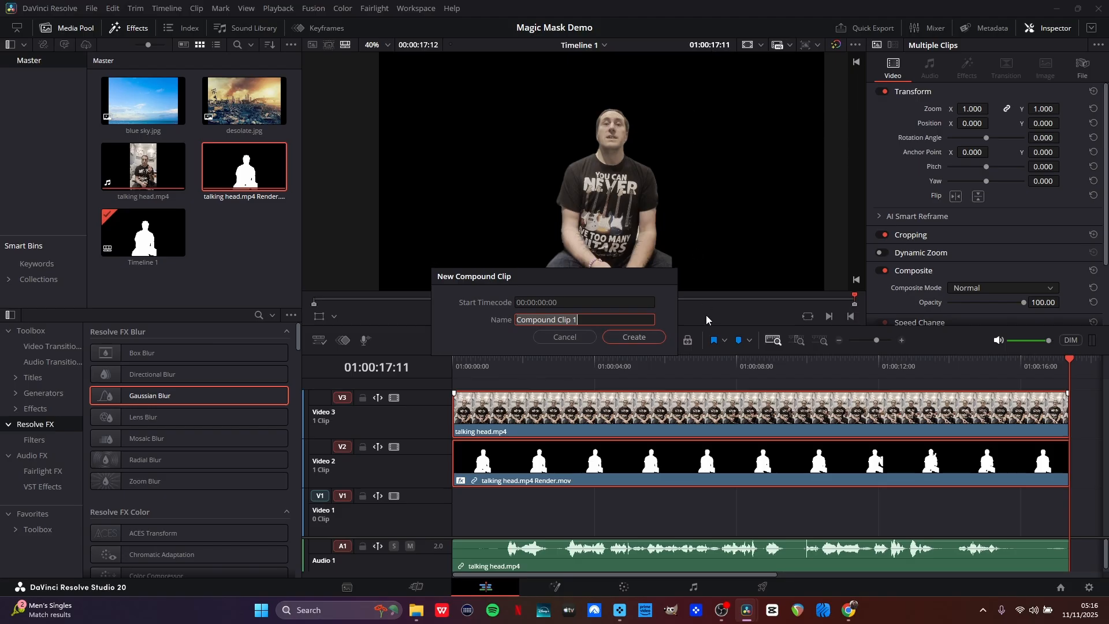
pyautogui.press('Return')
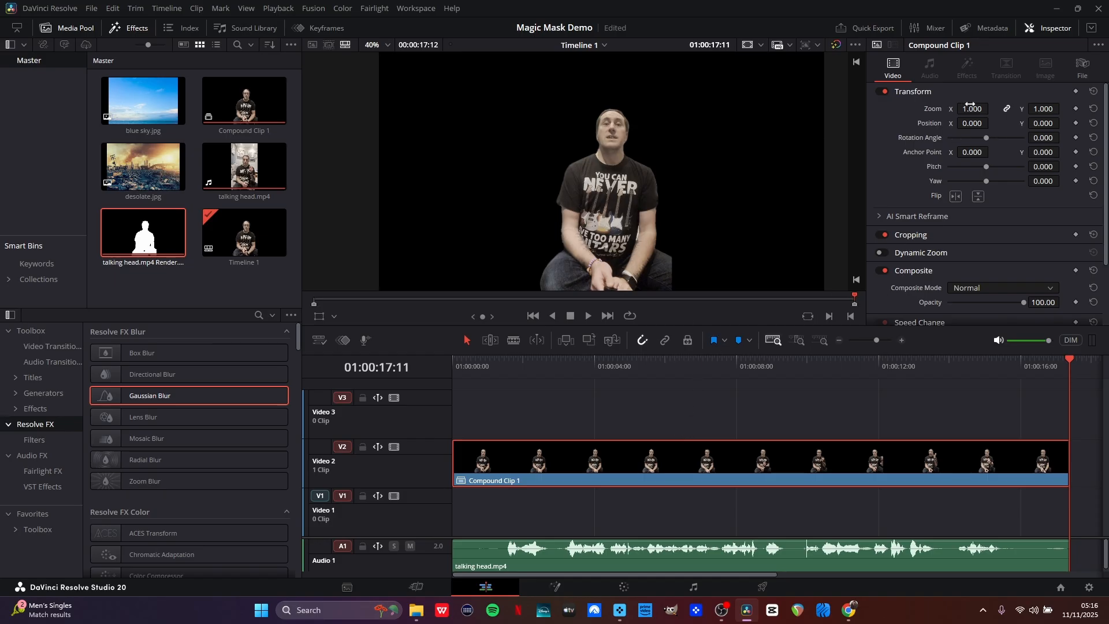
# Scale the compound clip to 0.970 and move it right to X position 691.
pyautogui.moveTo(975, 106); pyautogui.dragTo(1044, 123)
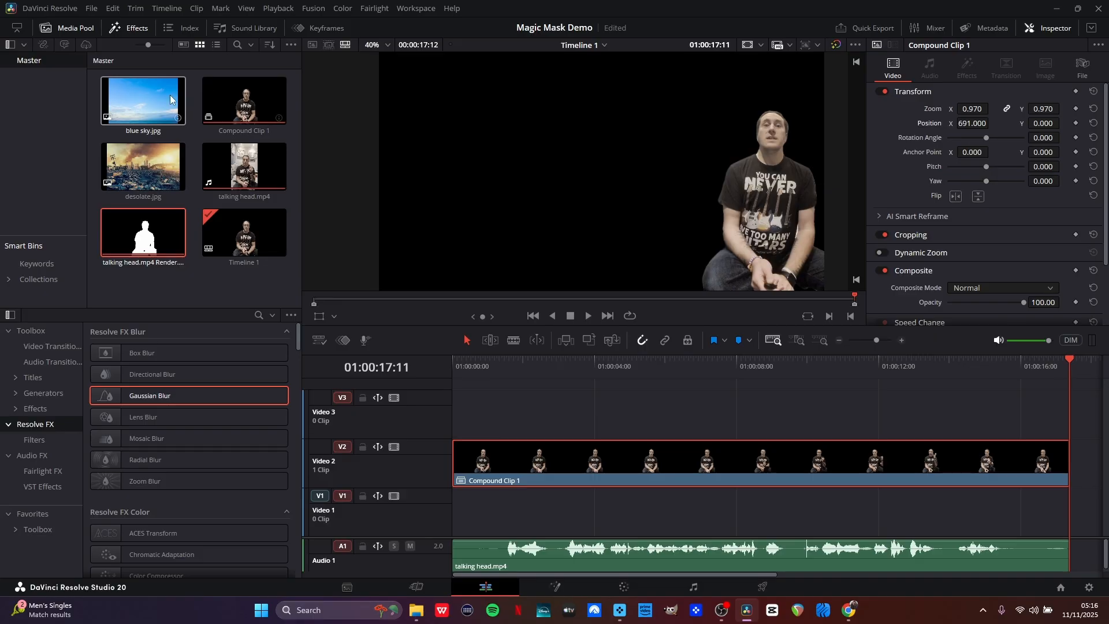
# Place blue sky.jpg on V1 beneath the compound clip and zoom it to 1.330.
pyautogui.moveTo(141, 99); pyautogui.dragTo(454, 516)
pyautogui.moveTo(580, 367); pyautogui.dragTo(571, 368)
pyautogui.click(570, 517)
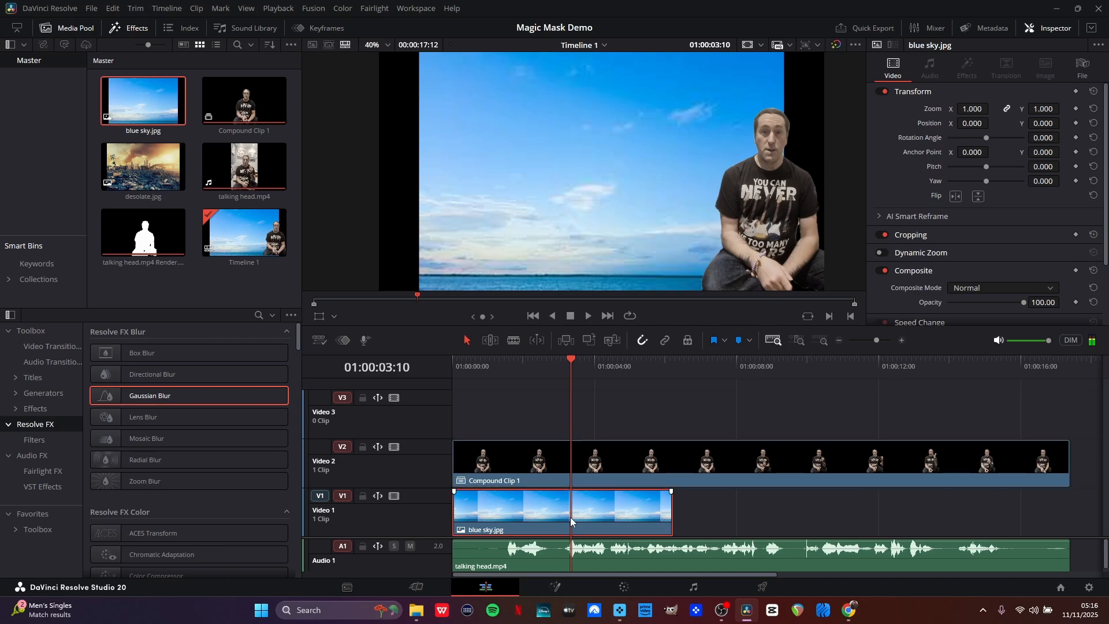
pyautogui.moveTo(964, 109); pyautogui.dragTo(1017, 109)
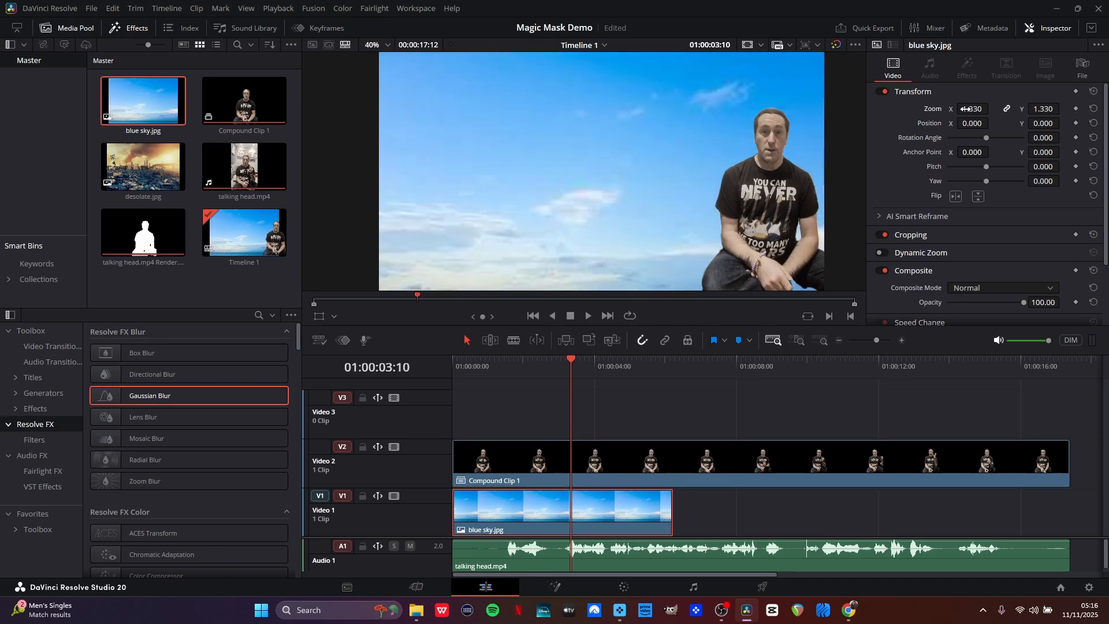
# Add desolate.jpg to V1 after the blue sky clip and extend it to the end of the compound clip.
pyautogui.moveTo(143, 166); pyautogui.dragTo(678, 508)
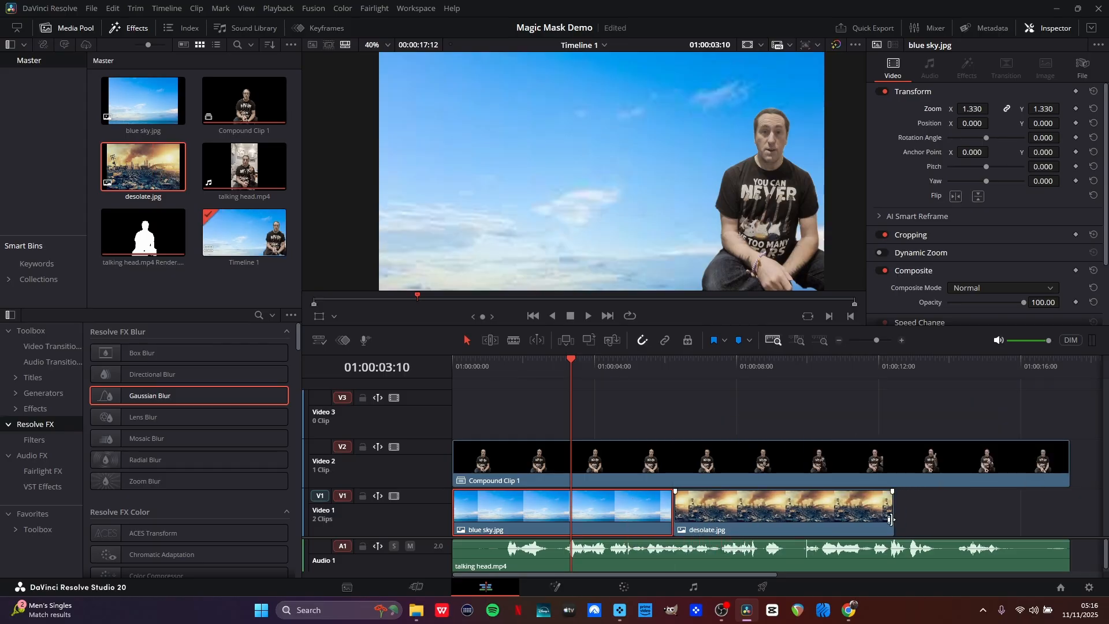
pyautogui.moveTo(890, 520); pyautogui.dragTo(1068, 519)
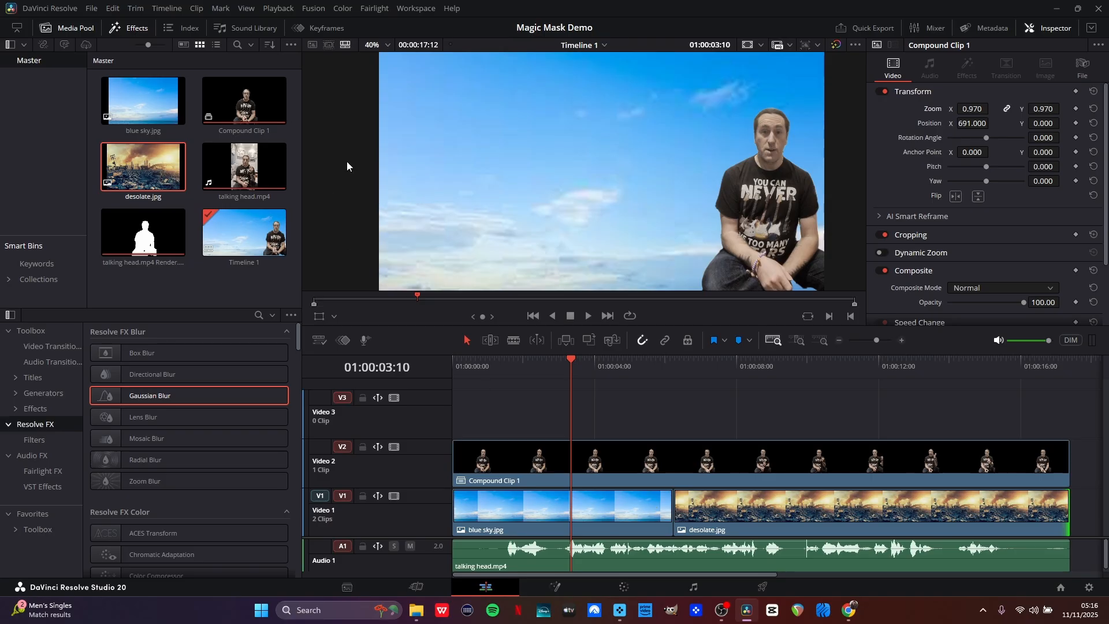
# Add a Cross Dissolve video transition between the blue sky and desolate clips.
pyautogui.click(124, 30)
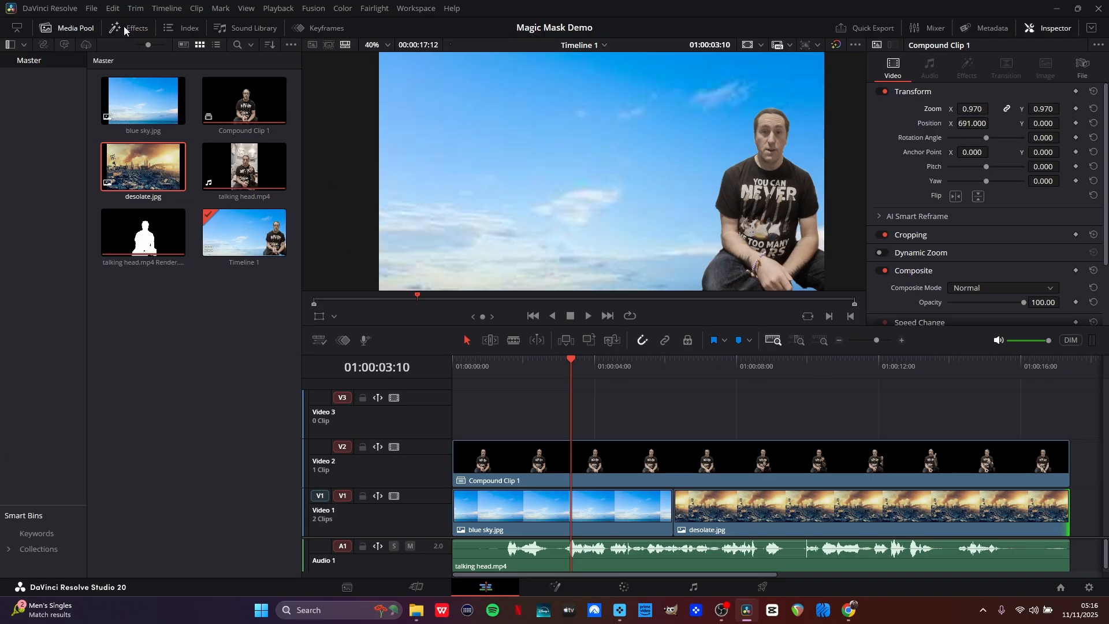
pyautogui.click(124, 30)
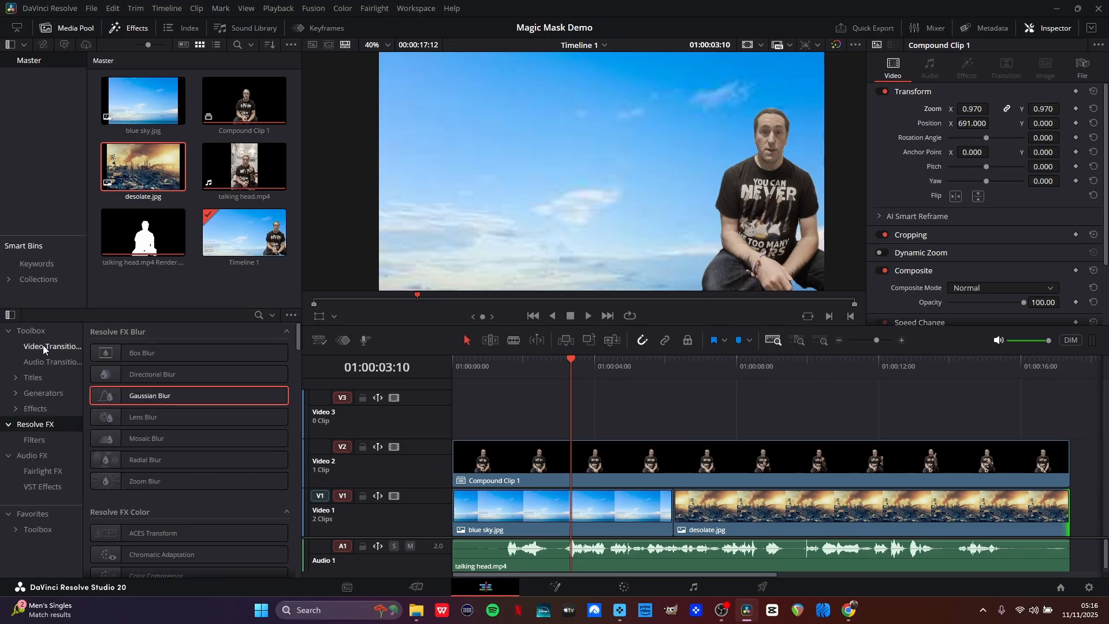
pyautogui.click(42, 345)
pyautogui.moveTo(153, 402); pyautogui.dragTo(638, 513)
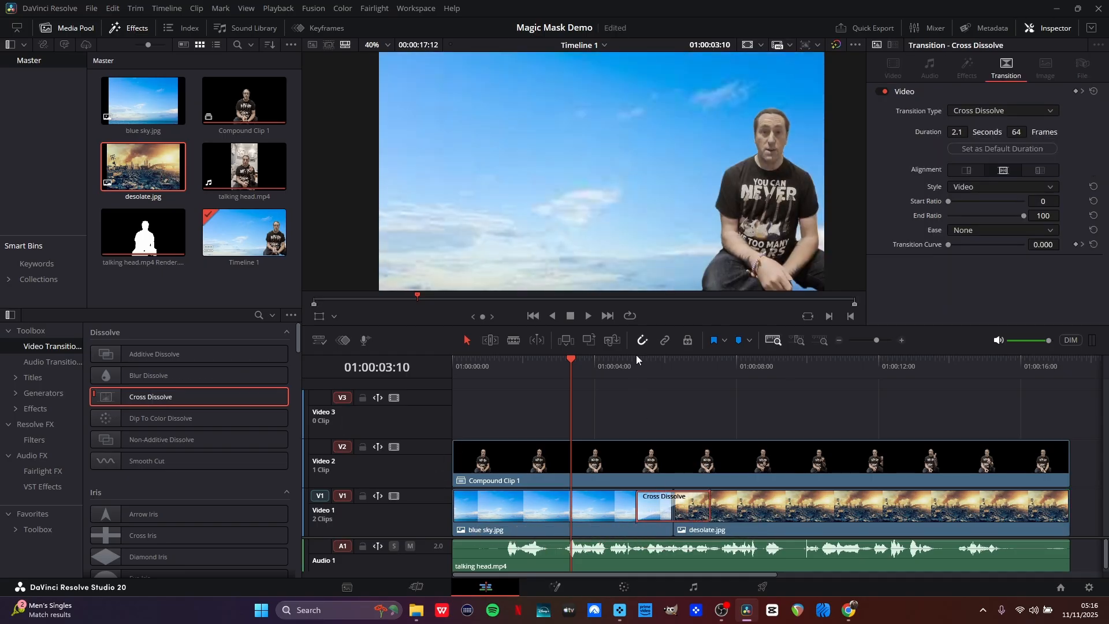
pyautogui.moveTo(627, 369); pyautogui.dragTo(635, 369)
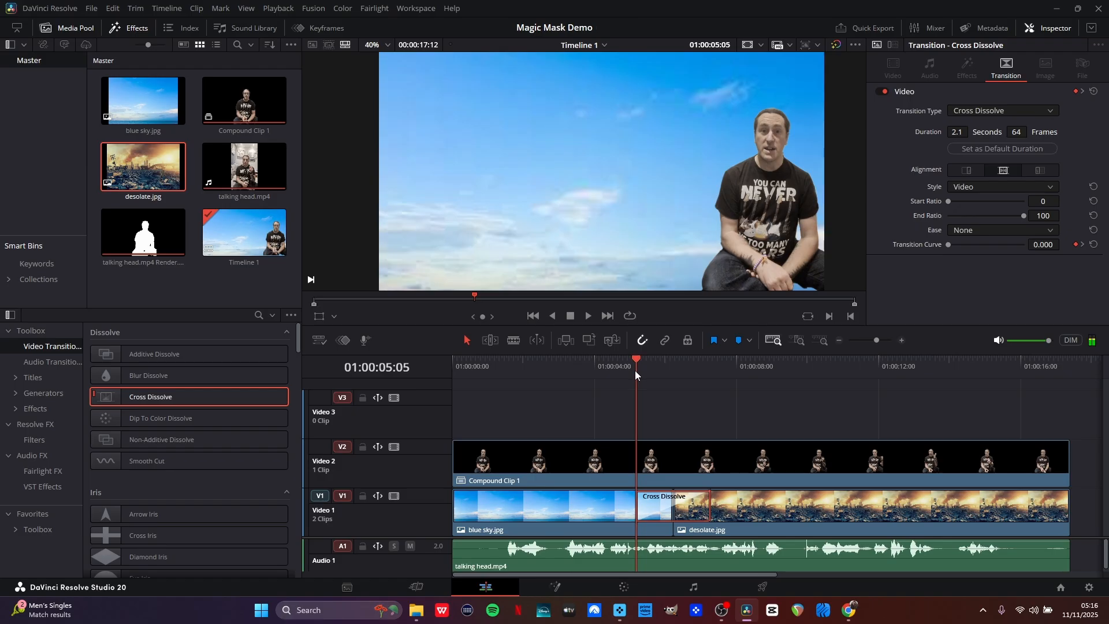
# Set keyframes for the compound clip's zoom and position at 01:00:05:05.
pyautogui.click(638, 473)
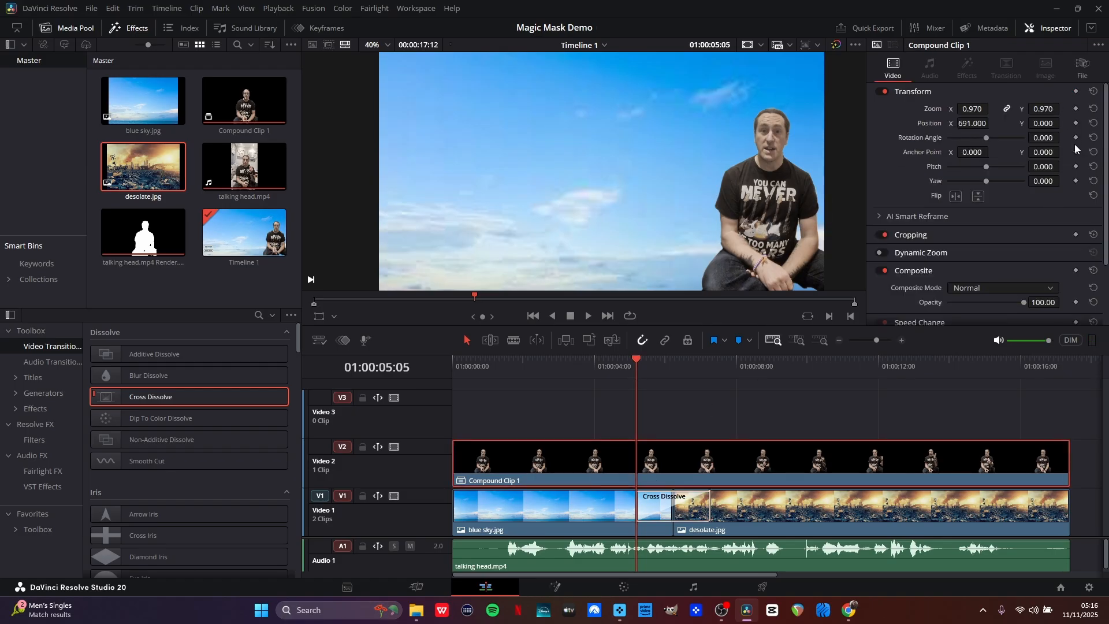
pyautogui.click(1075, 110)
pyautogui.click(1076, 124)
# At 01:00:07:09, zoom the desolate.jpg clip to 1.300.
pyautogui.click(714, 380)
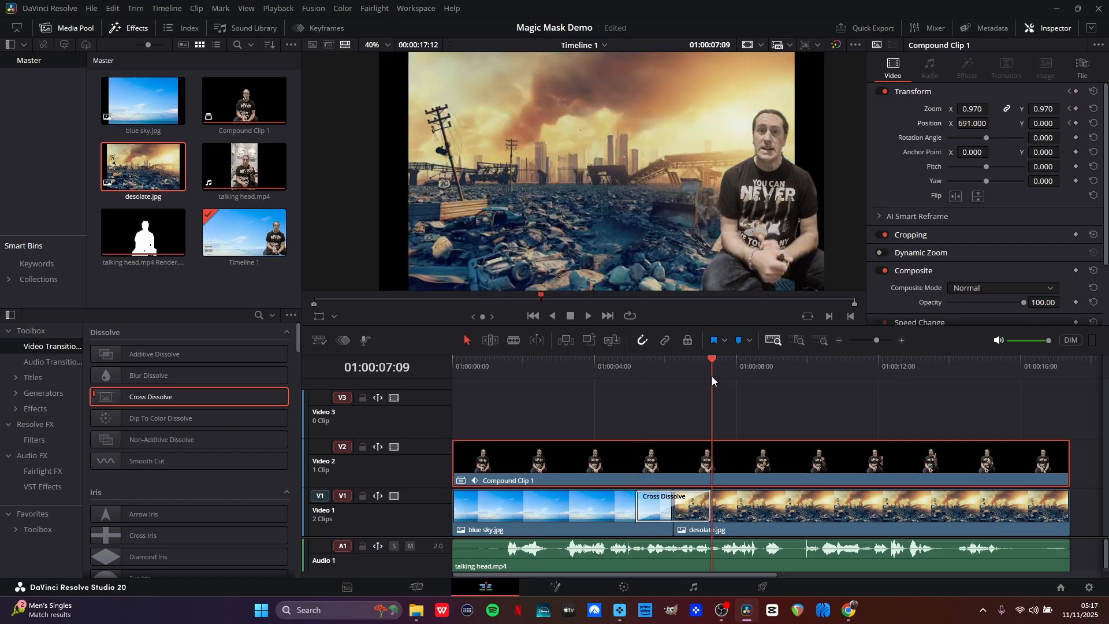
pyautogui.click(793, 501)
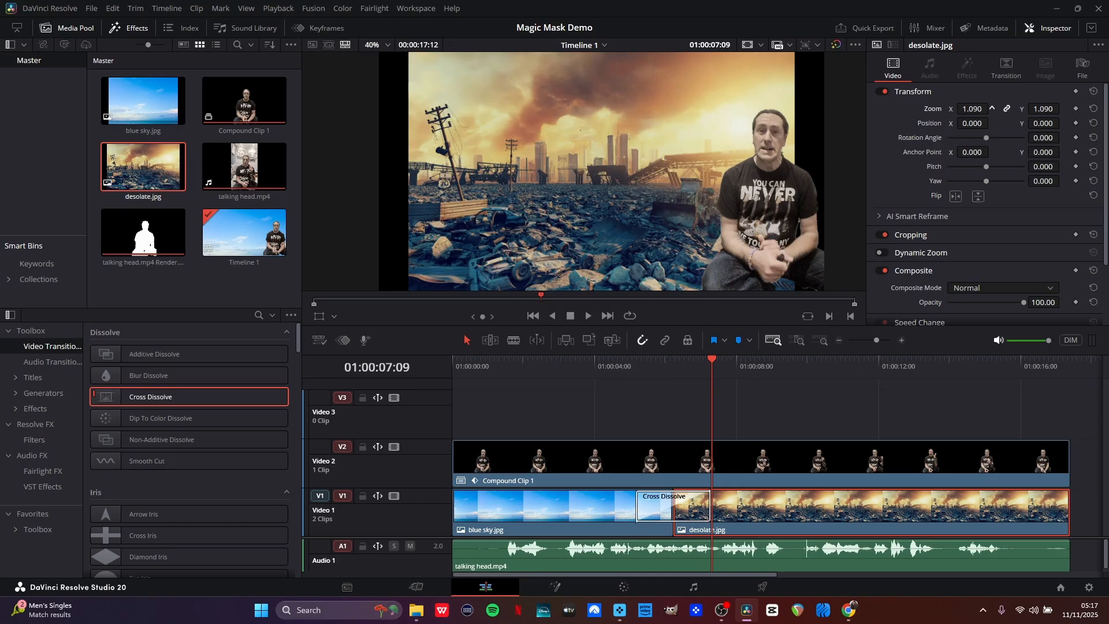
pyautogui.moveTo(991, 108); pyautogui.dragTo(1004, 109)
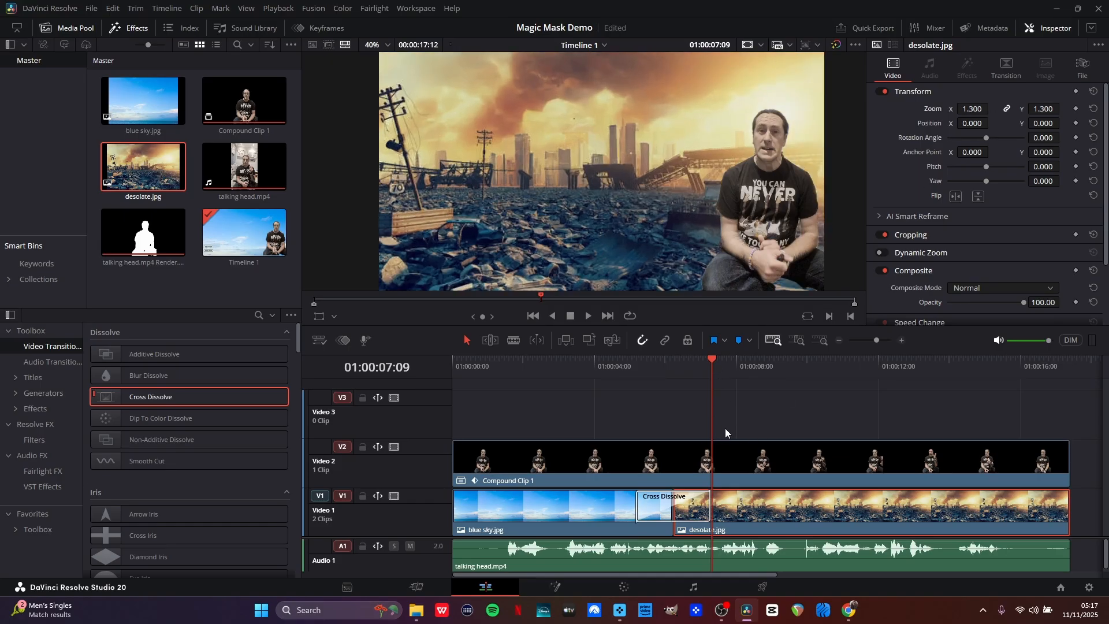
# Shrink the compound clip to zoom 0.440 and move it to the lower right corner, Y position -299.
pyautogui.click(719, 465)
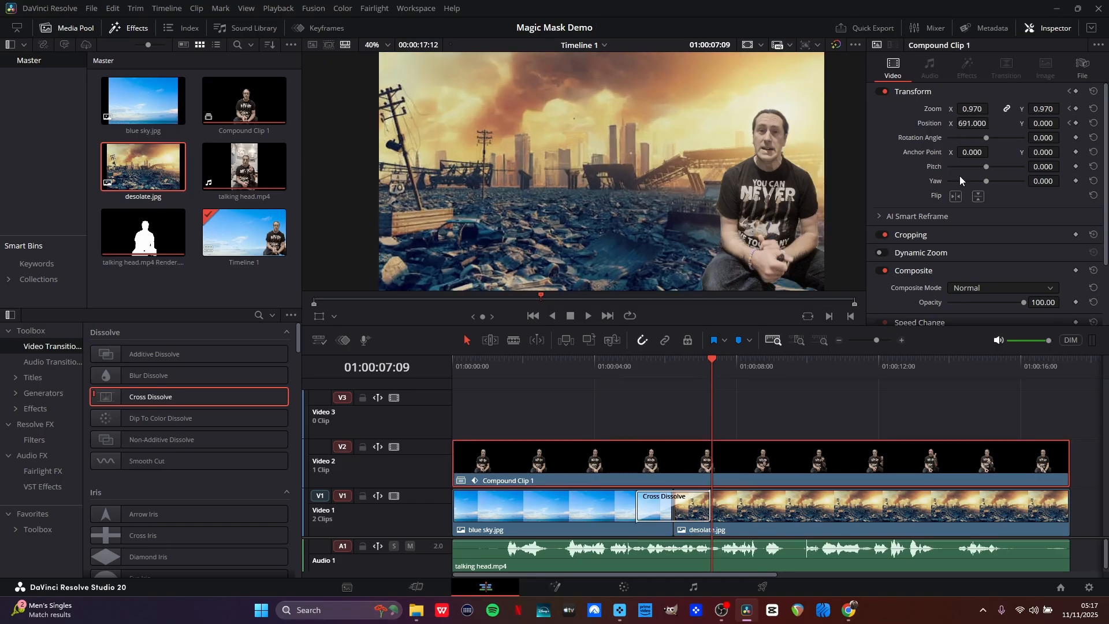
pyautogui.moveTo(980, 109)
pyautogui.mouseDown()
pyautogui.moveTo(941, 109)
pyautogui.moveTo(1043, 123)
pyautogui.moveTo(961, 123)
pyautogui.moveTo(992, 122)
pyautogui.mouseUp()
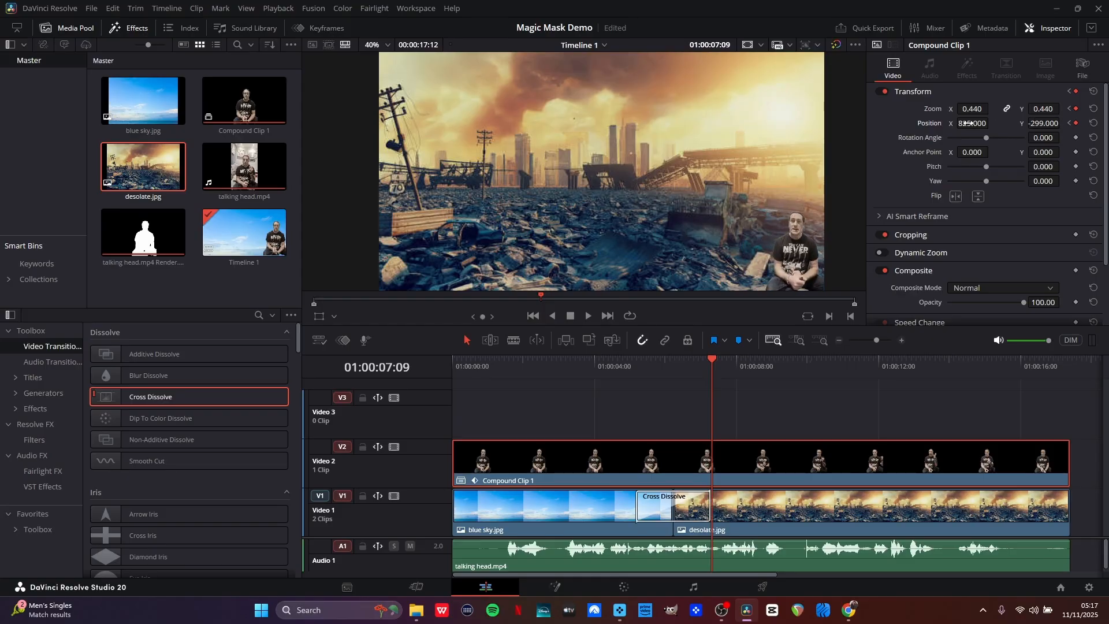
# Play back the timeline from around 01:00:05 to review the composite.
pyautogui.click(612, 363)
pyautogui.press('space')
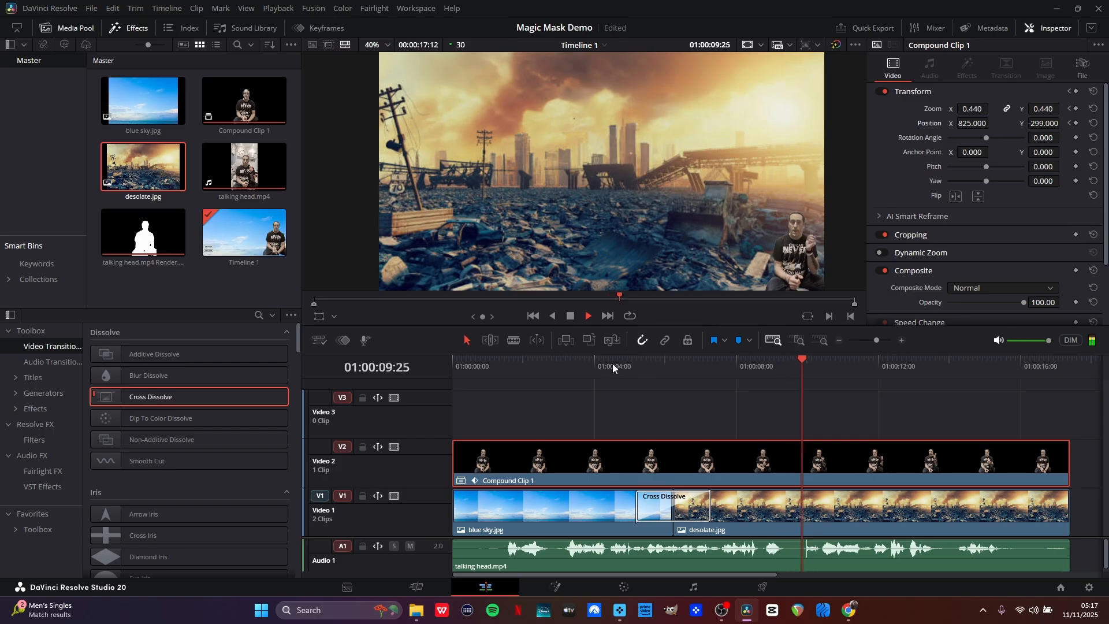
pyautogui.press('space')
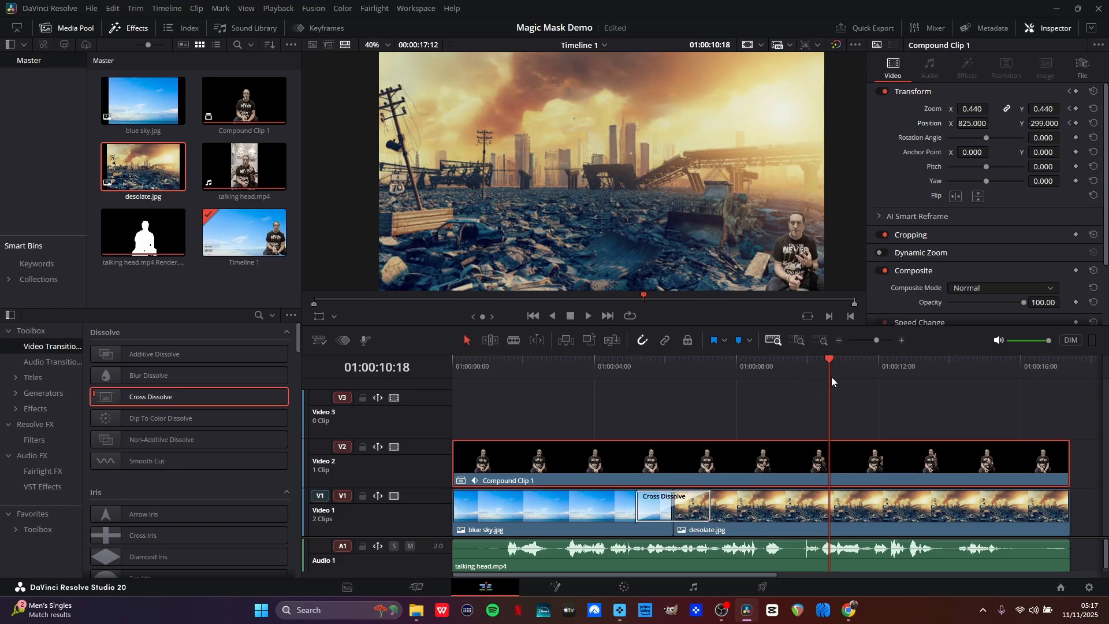
# Split the compound clip at 01:00:10:18 and the clips at 01:00:12:06, and save the project.
pyautogui.hotkey('ctrl', 'b')
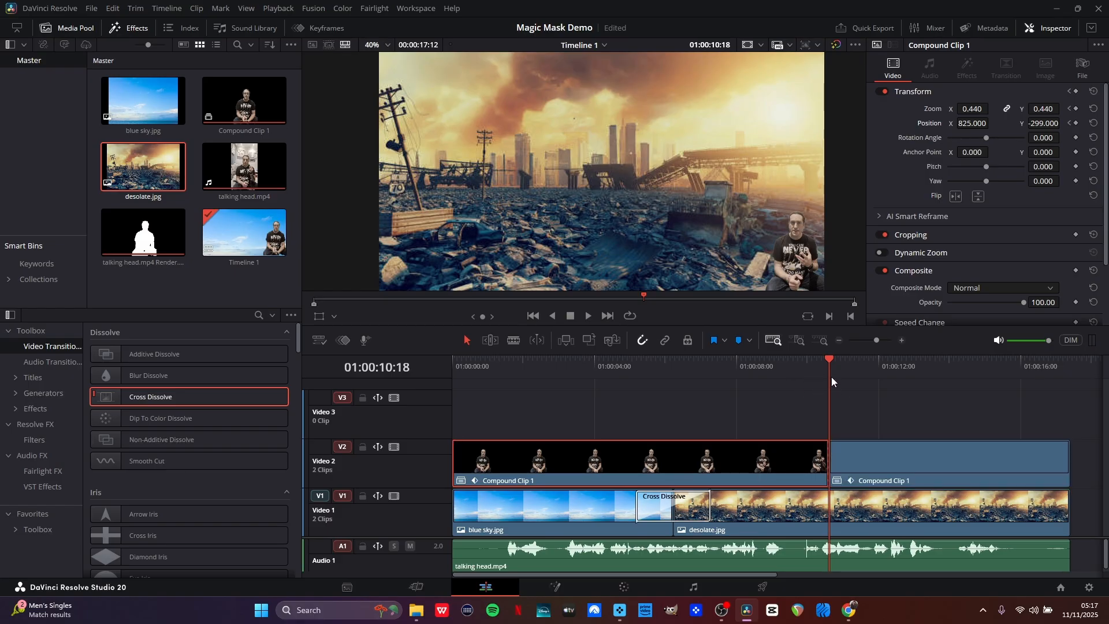
pyautogui.click(886, 374)
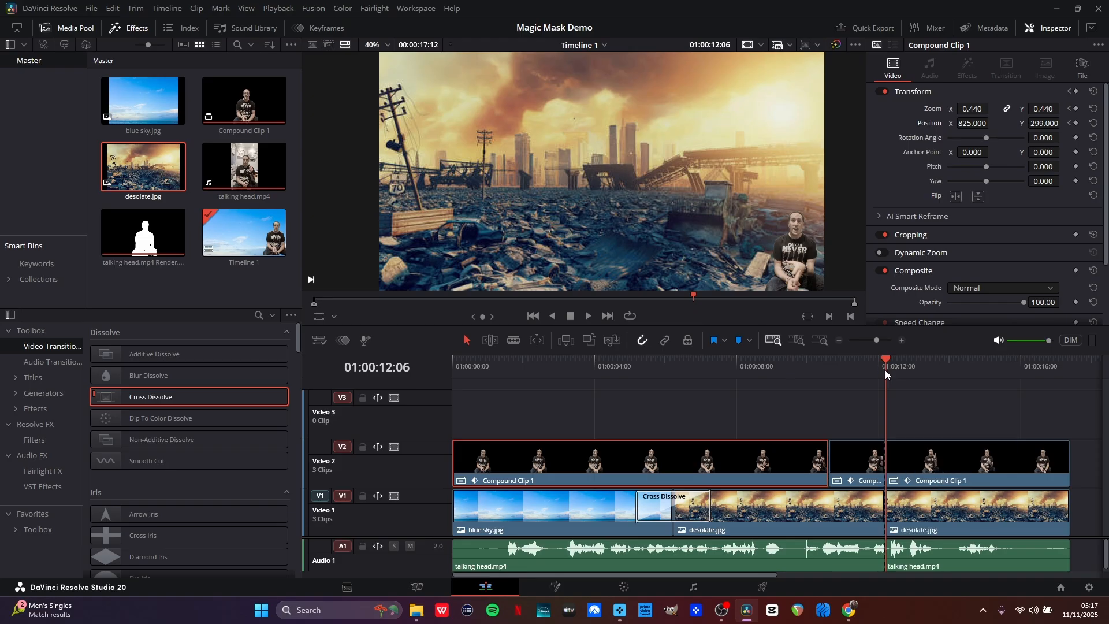
pyautogui.click(861, 469)
pyautogui.hotkey('ctrl', 'b')
pyautogui.hotkey('ctrl', 's')
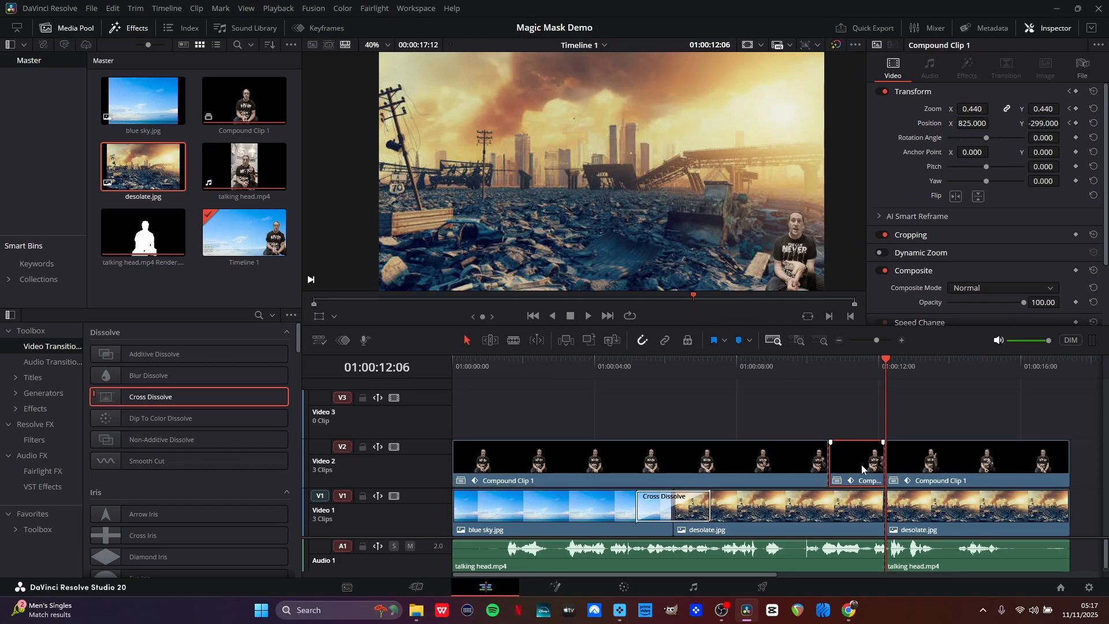
# Try deleting the compound clip segment between the two cuts, preview the gap, and undo the deletion.
pyautogui.press('BackSpace')
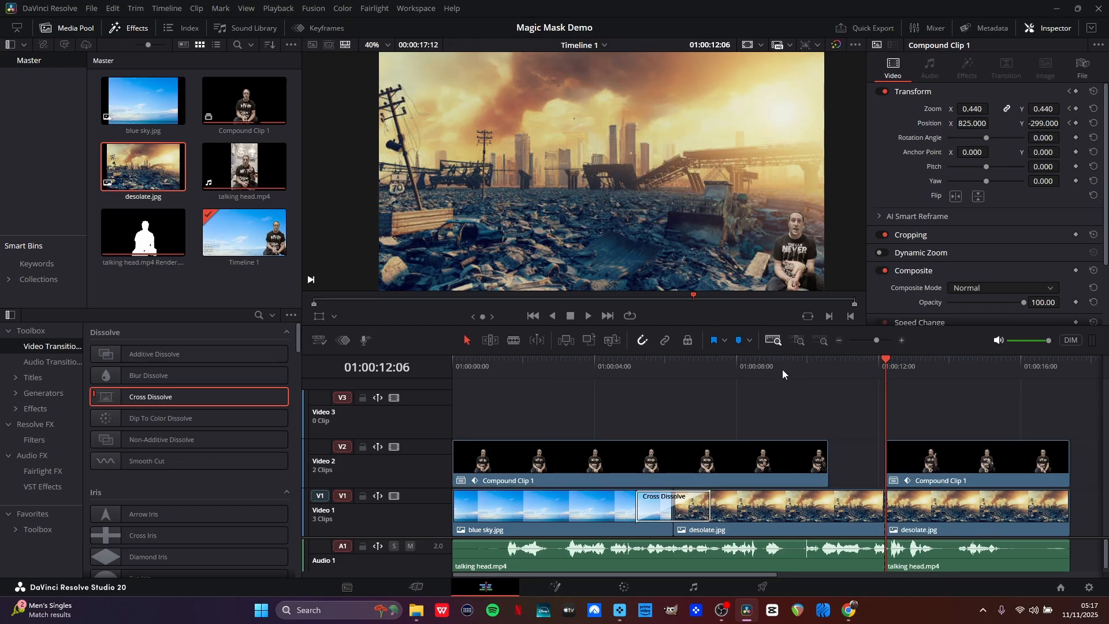
pyautogui.click(783, 374)
pyautogui.press('space')
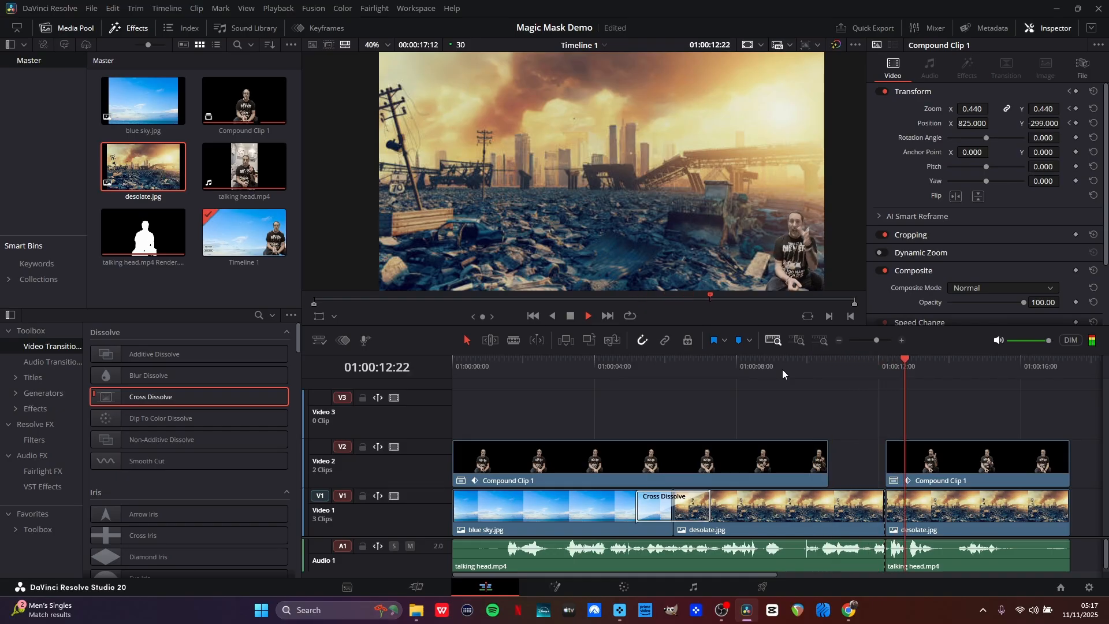
pyautogui.press('space')
pyautogui.hotkey('ctrl', 'z')
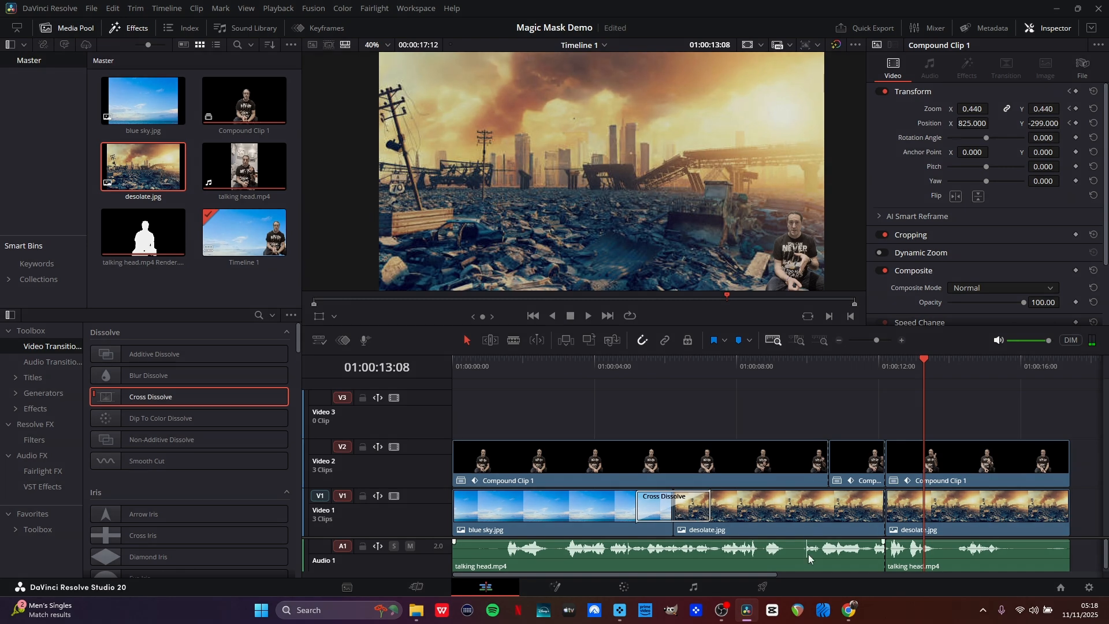
# Save the project and switch to OBS Studio.
pyautogui.hotkey('ctrl', 's')
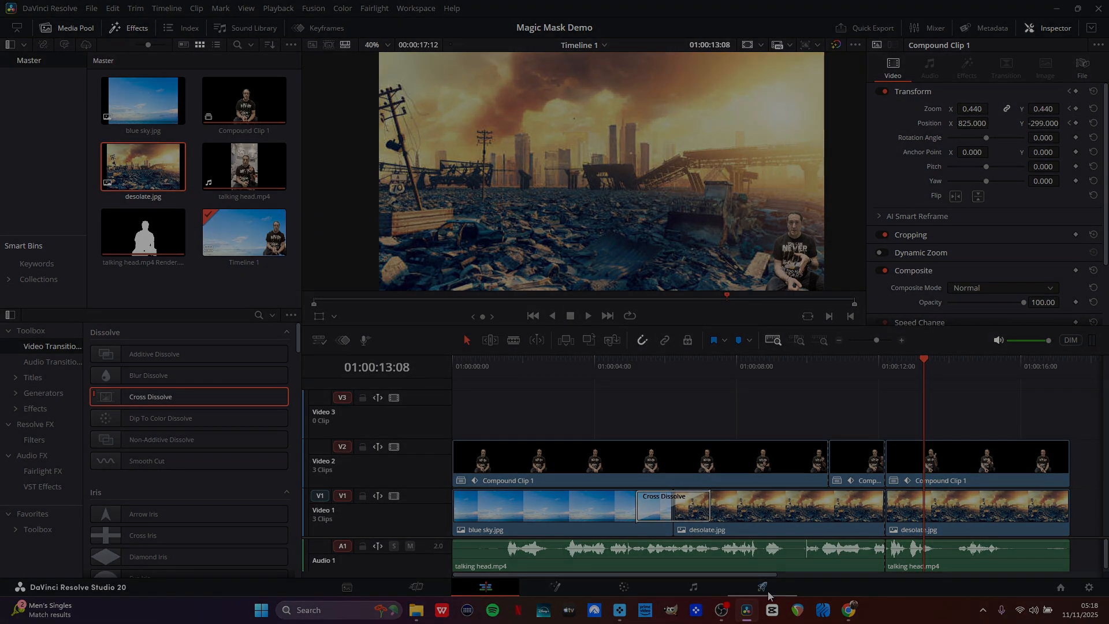
pyautogui.moveTo(749, 610)
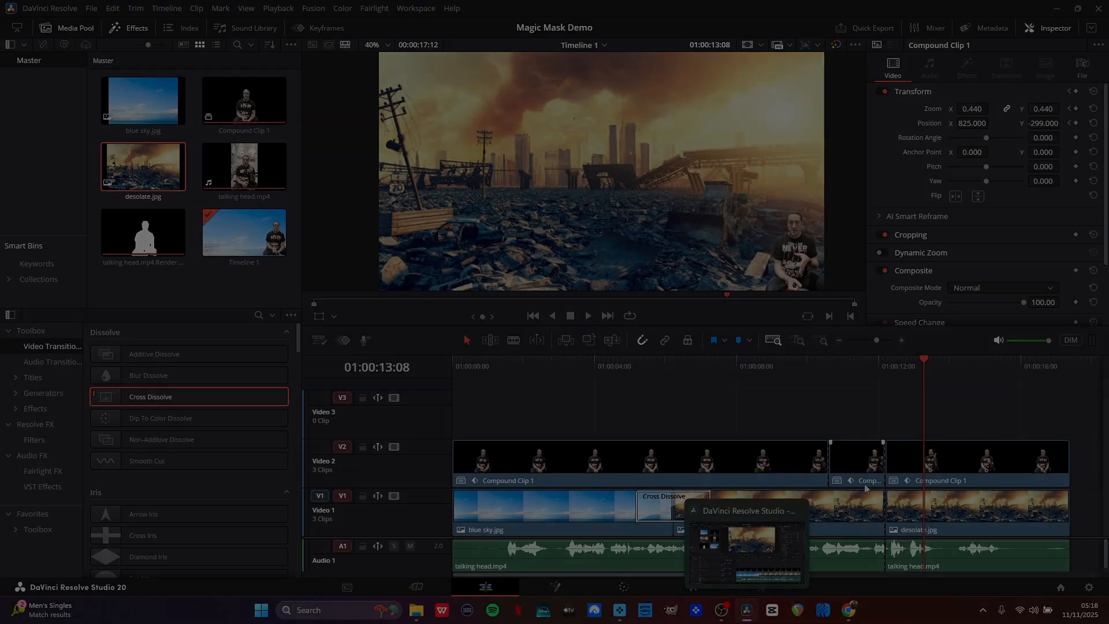
pyautogui.click(723, 609)
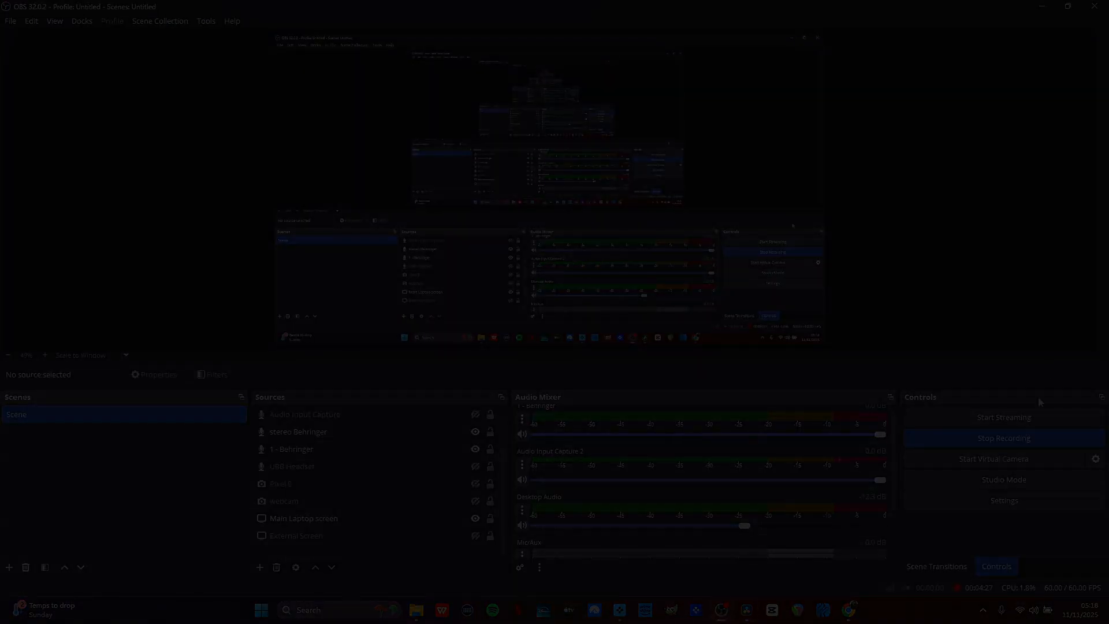